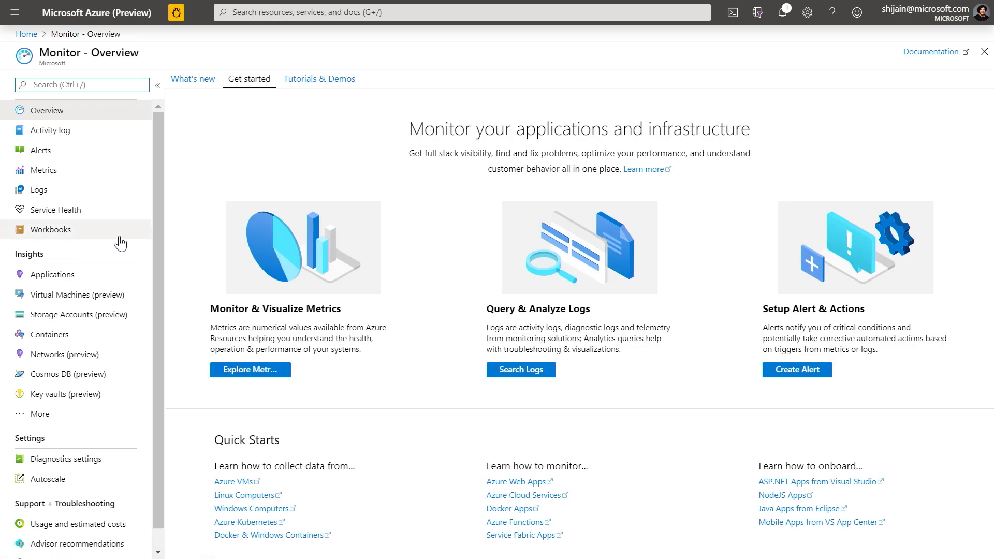
Step: Open the Workbooks gallery in Azure Monitor and start an Empty workbook
click(55, 231)
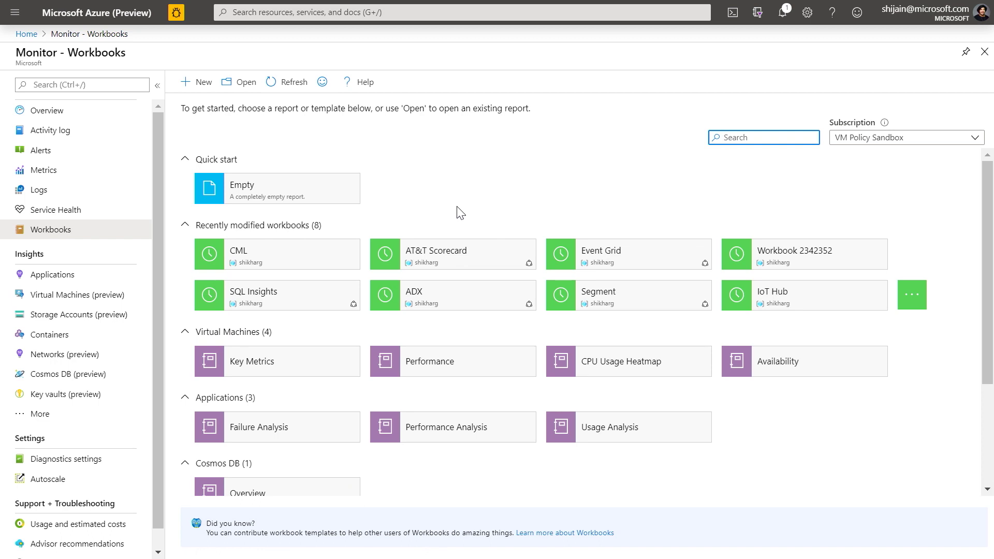
scroll(459, 212, down, 1)
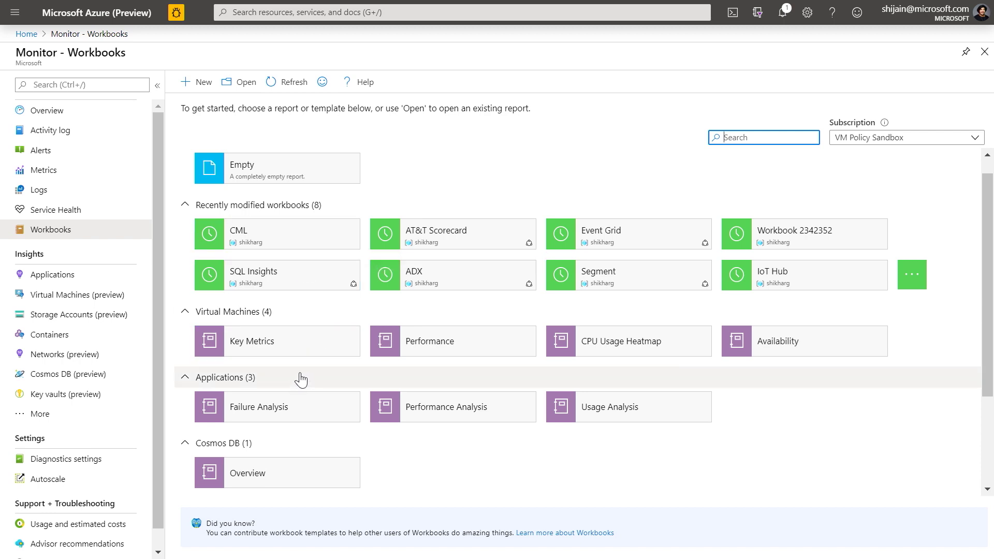
scroll(300, 378, up, 1)
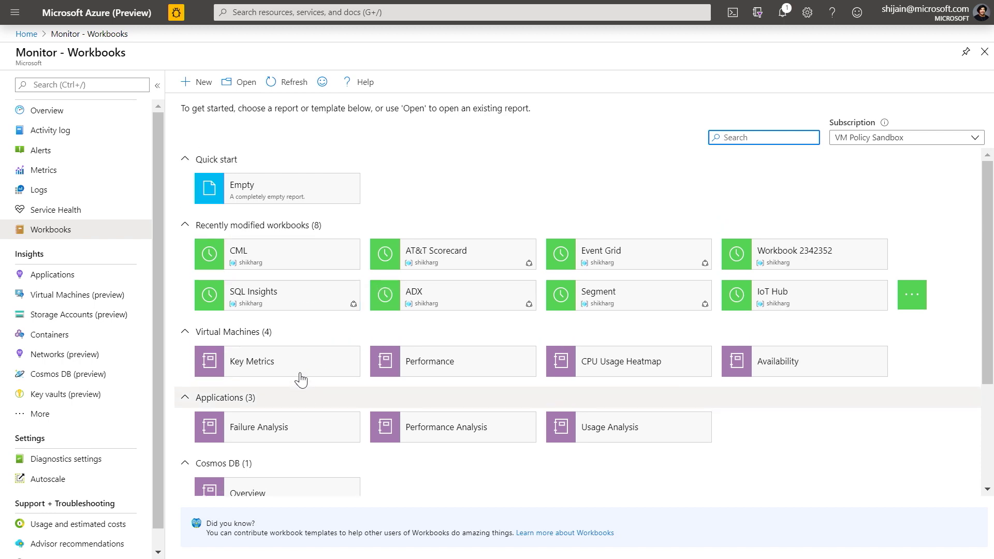
click(293, 204)
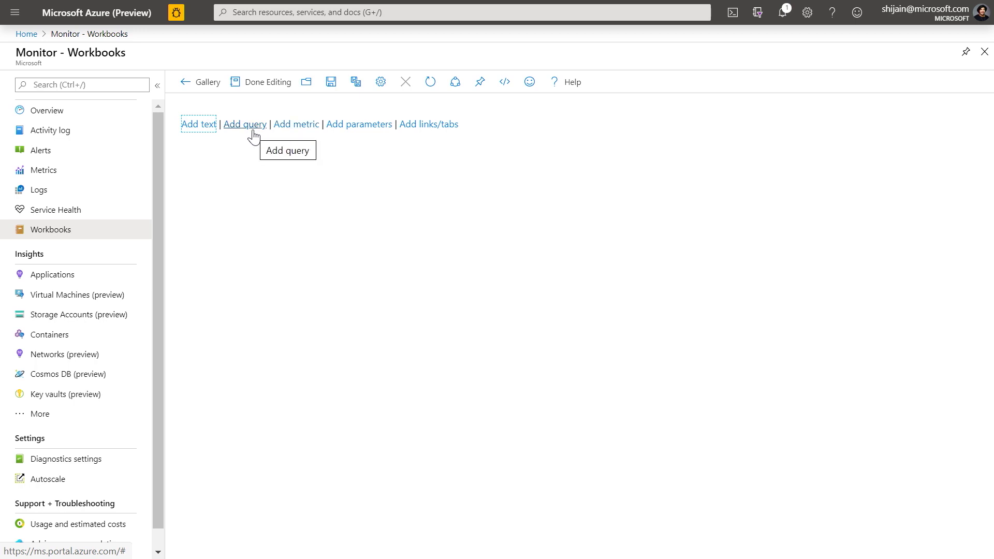
Step: Add a metrics step with resource type Azure Cosmos DB account
click(285, 126)
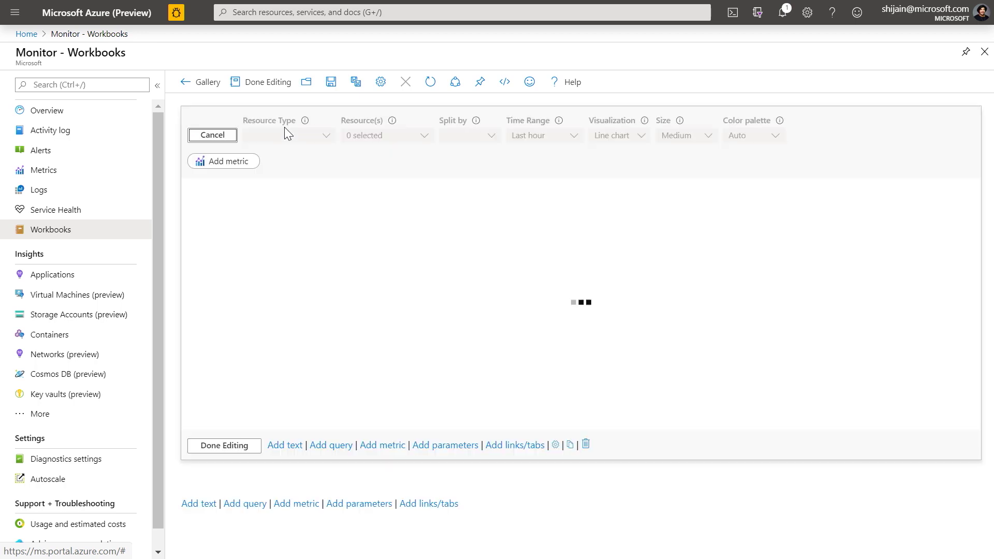
click(301, 137)
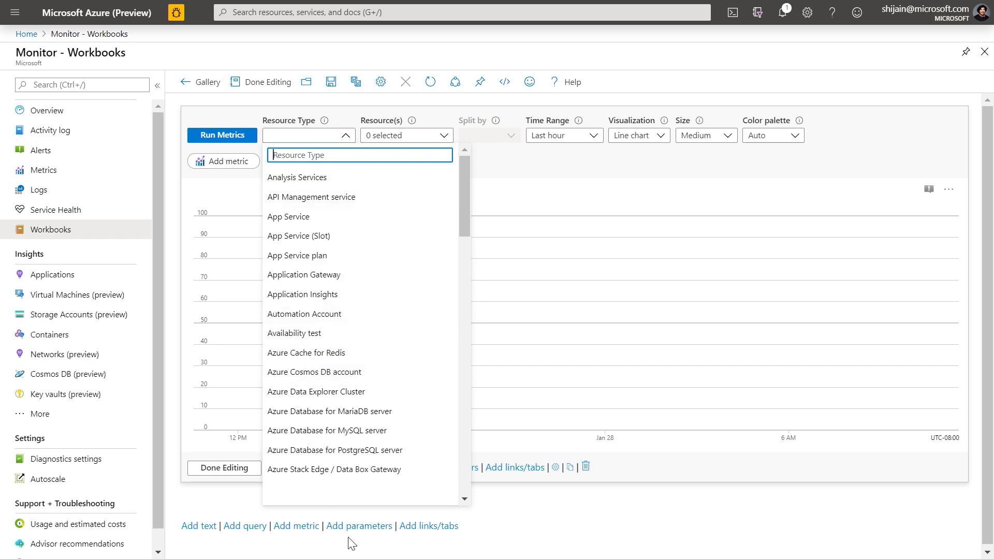
click(378, 377)
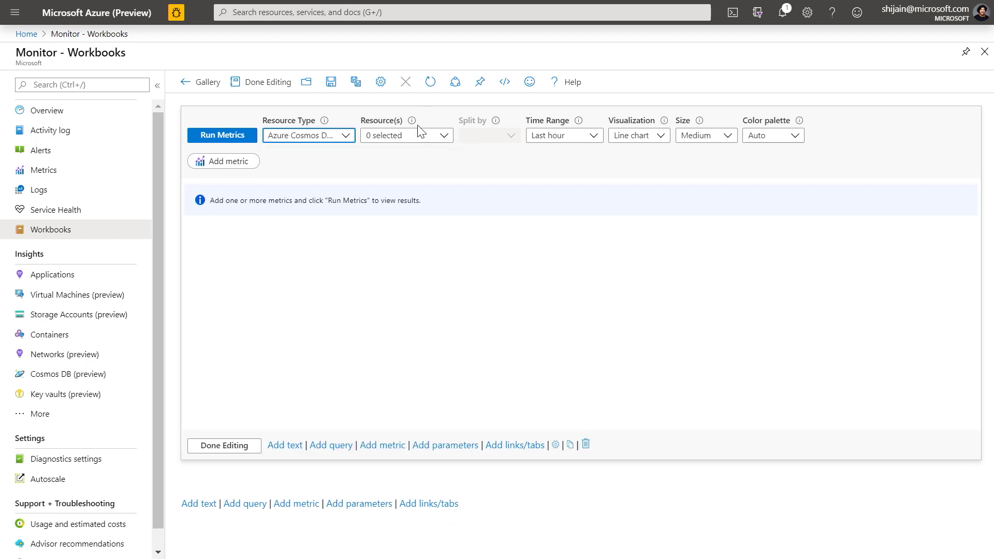
Step: Target eus-nexus-int, global-nexus-int and ncus-nexus-int from all subscriptions over the last 4 hours
click(406, 136)
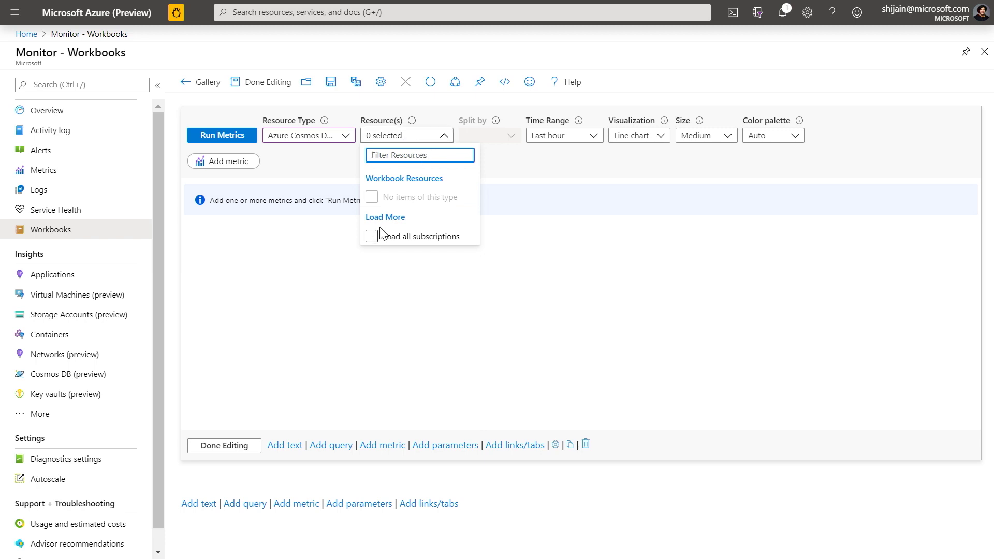
click(376, 236)
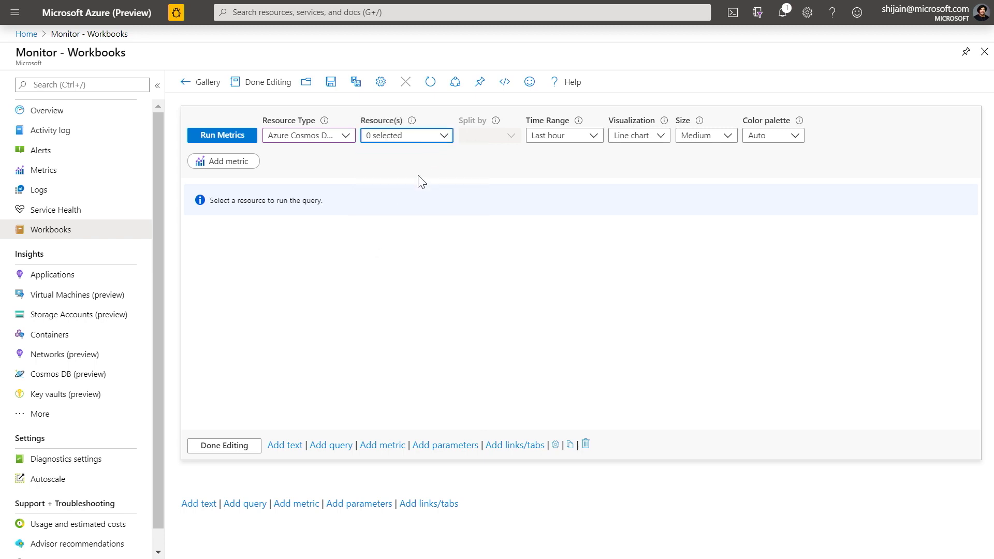
click(419, 138)
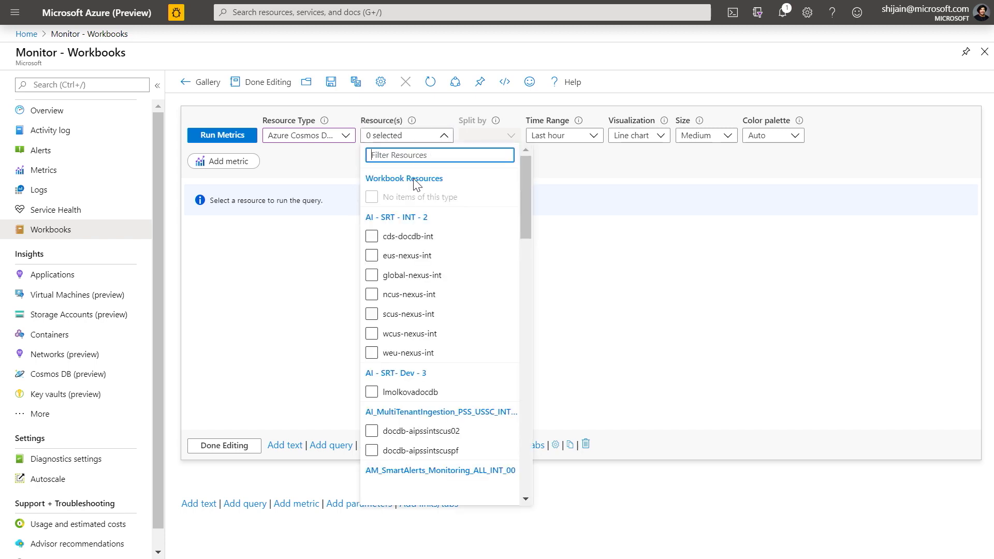
click(372, 256)
click(372, 276)
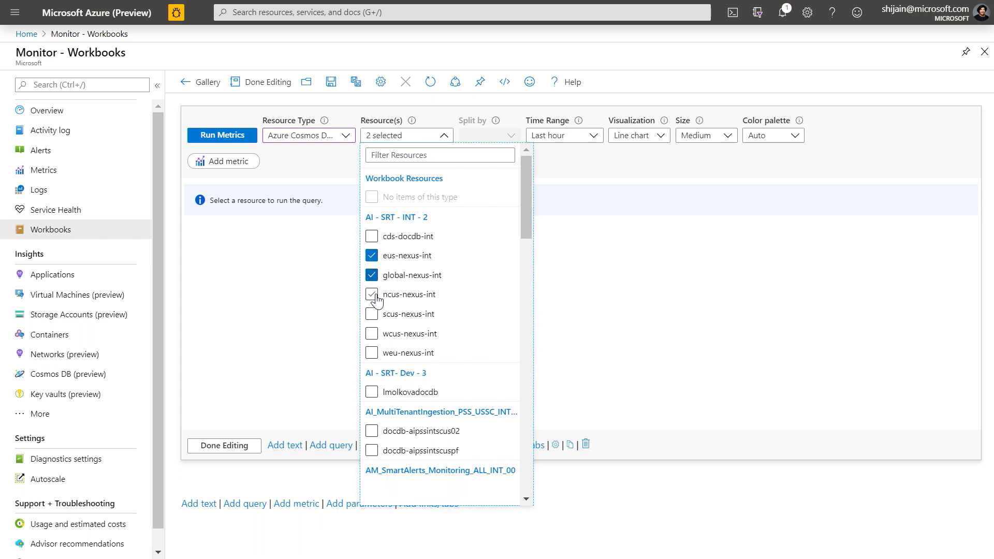
click(373, 294)
click(603, 176)
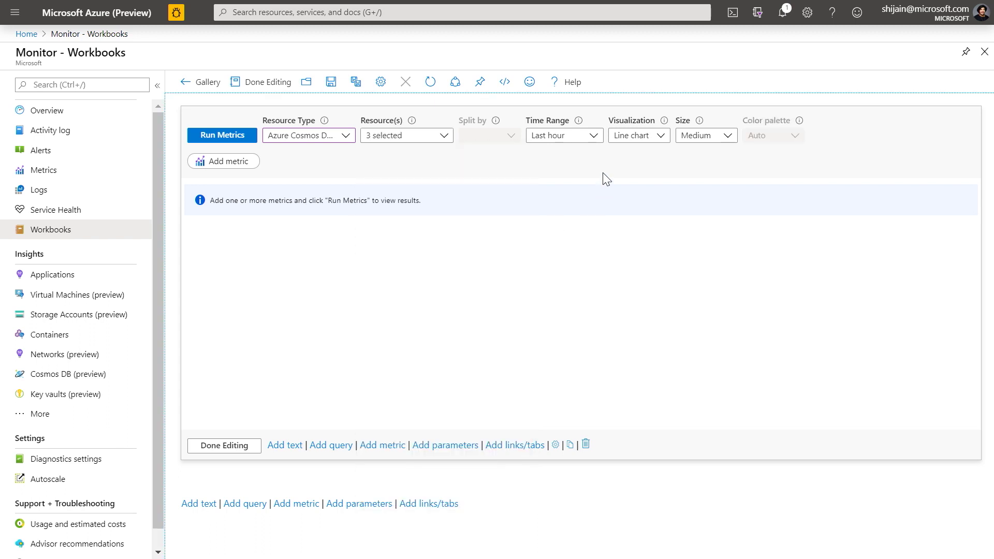
click(558, 138)
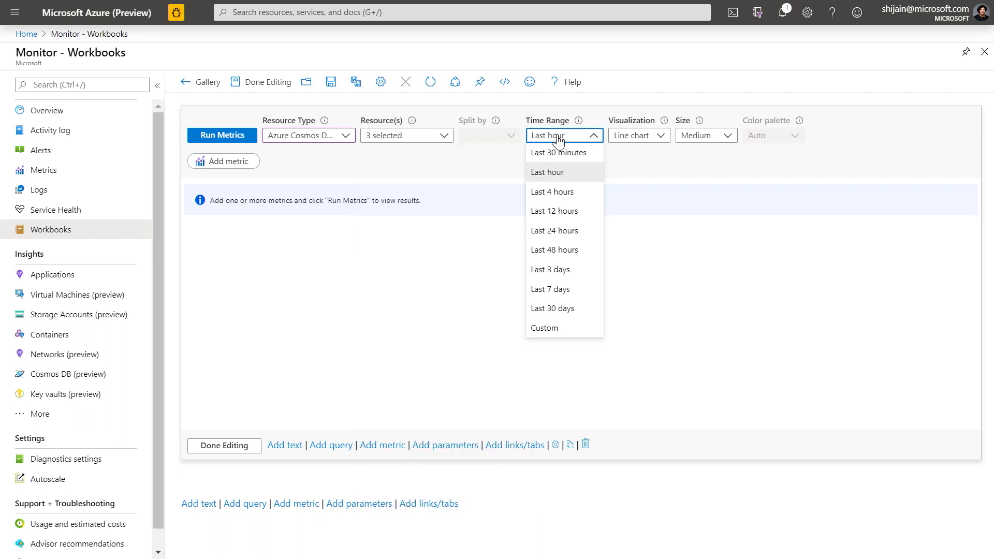
click(562, 194)
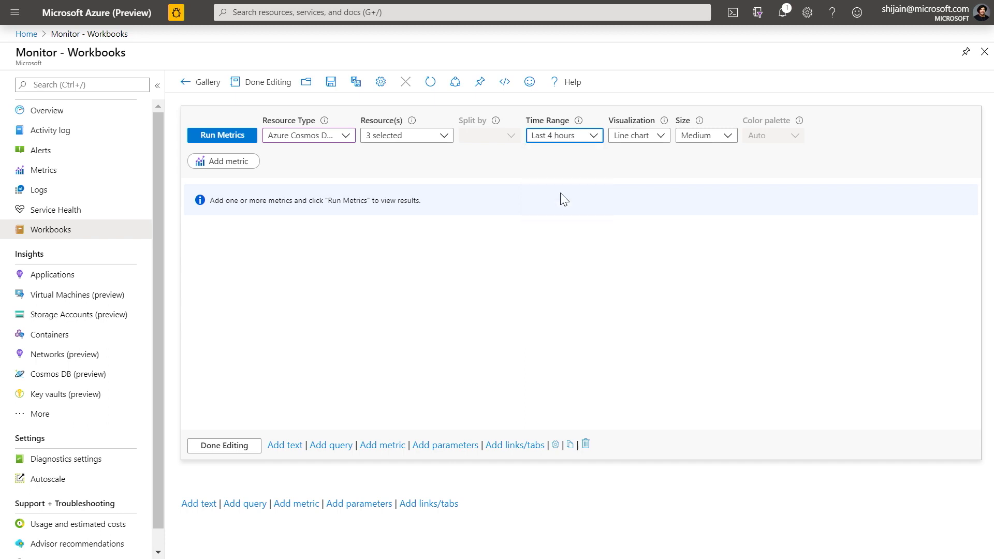
Step: Add the Total Requests metric with Count aggregation
click(223, 164)
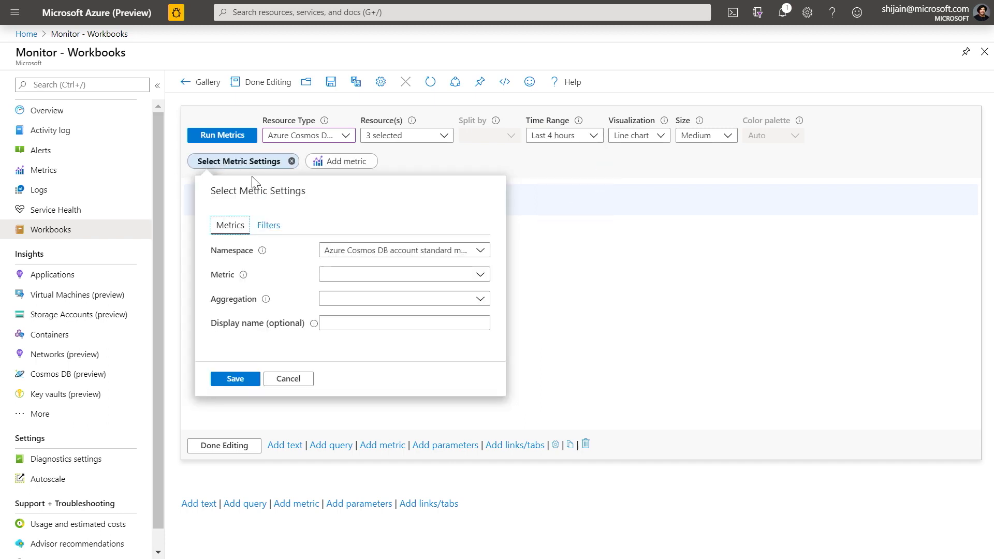
click(344, 276)
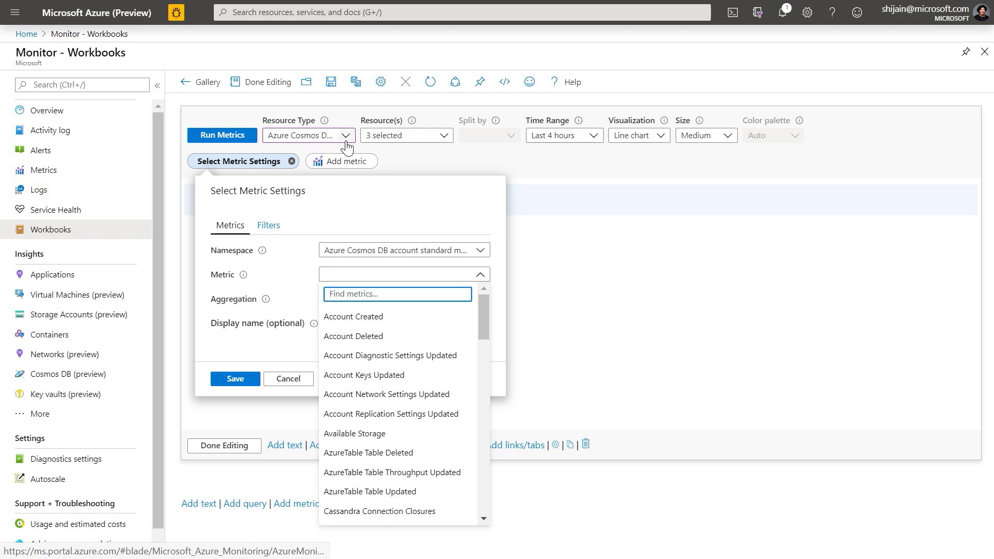
scroll(371, 455, down, 4)
scroll(371, 455, down, 2)
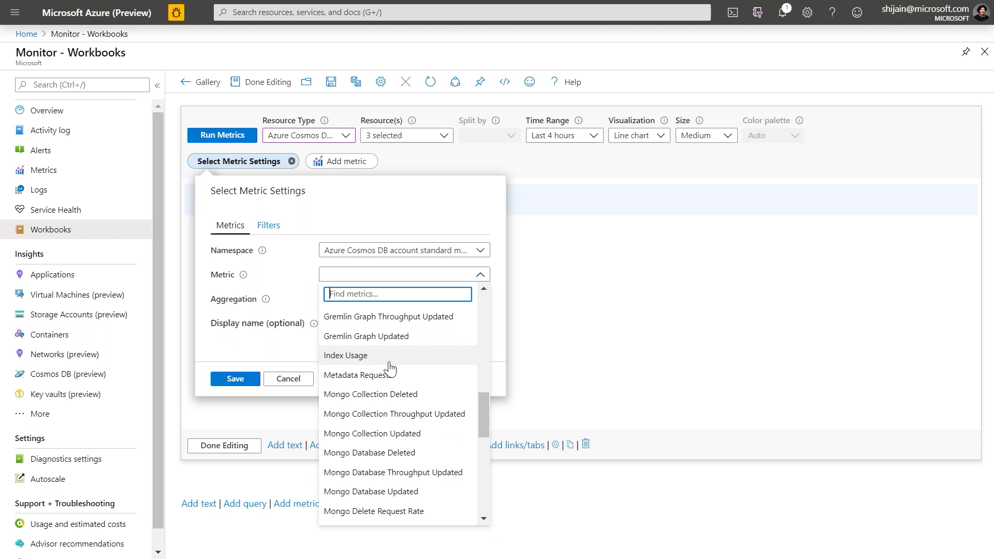
scroll(390, 367, down, 5)
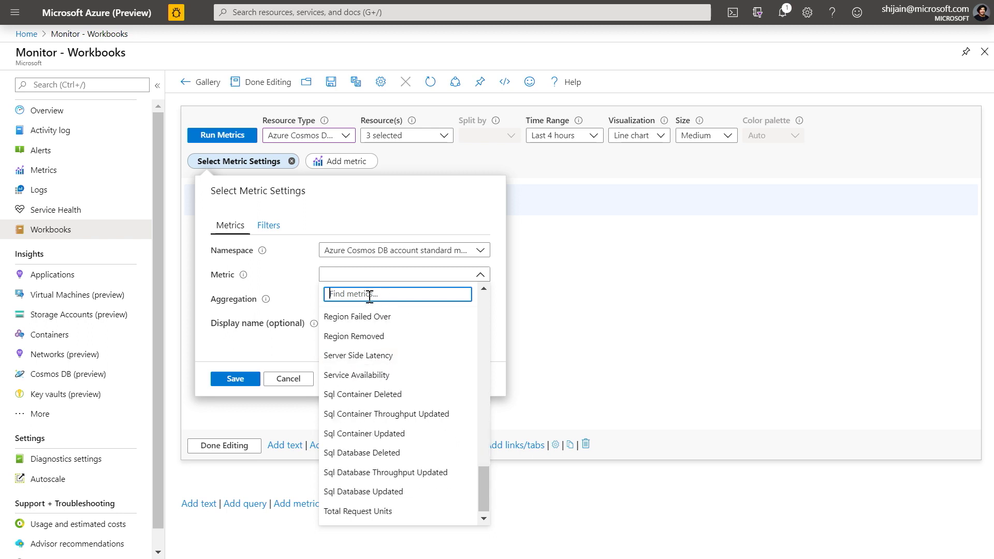
text(total)
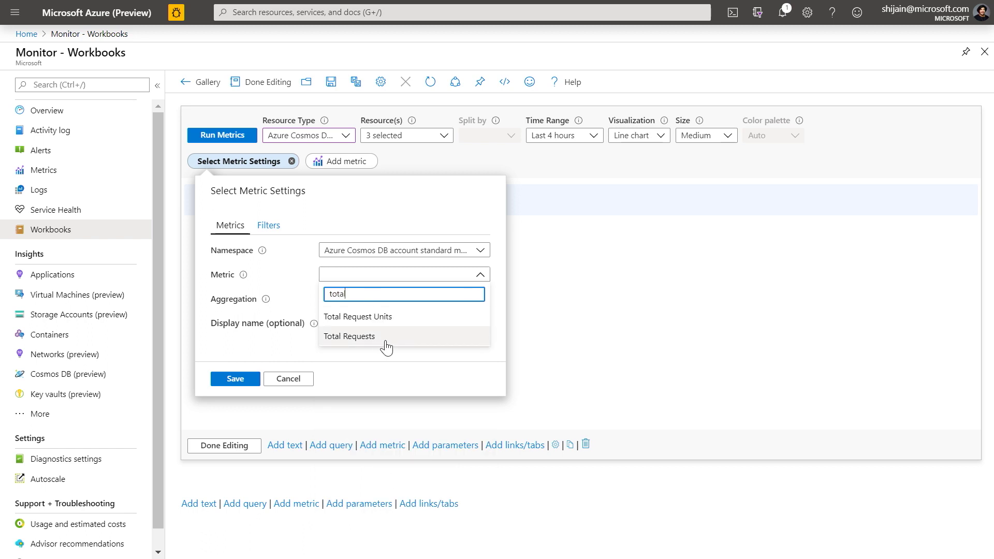
click(386, 339)
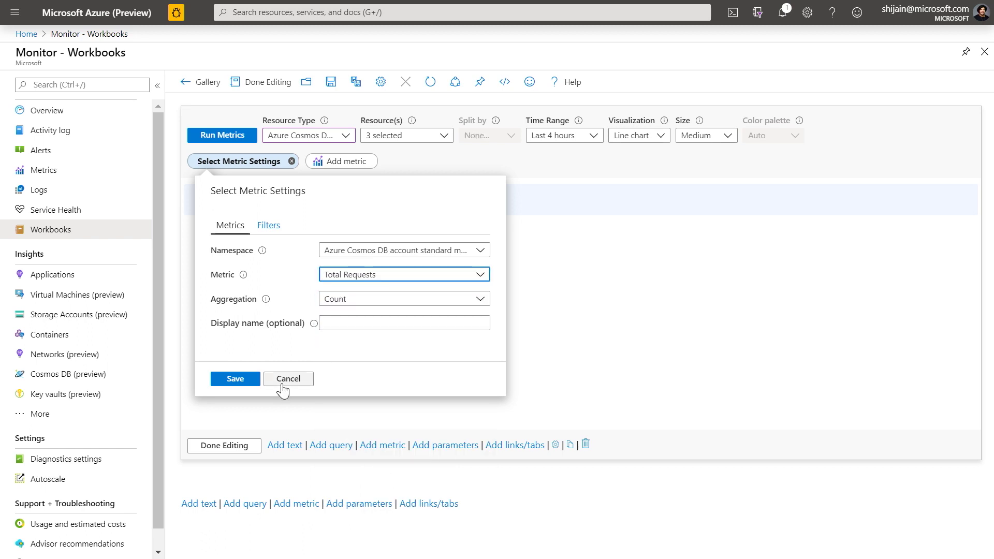
click(243, 379)
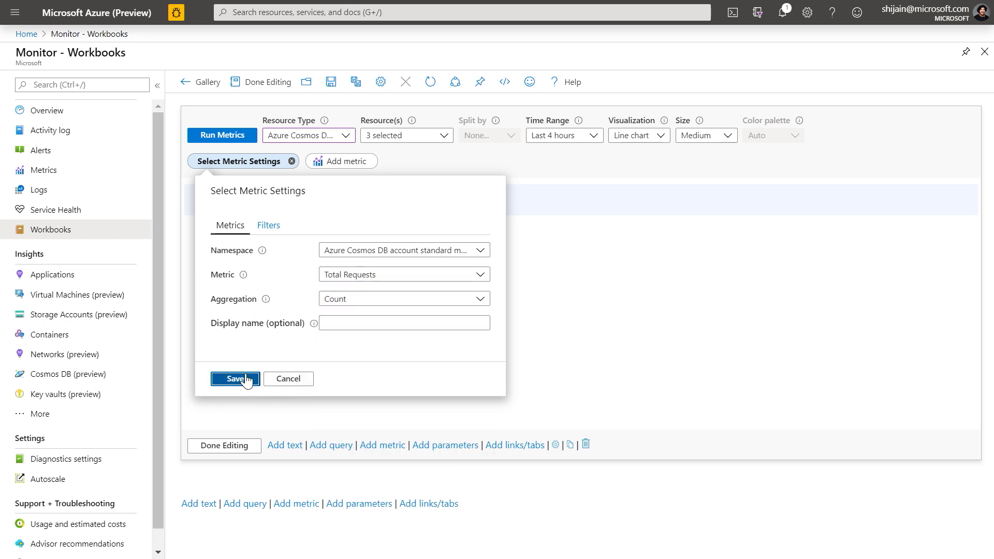
Step: Add the Data Usage metric with Sum aggregation
click(344, 163)
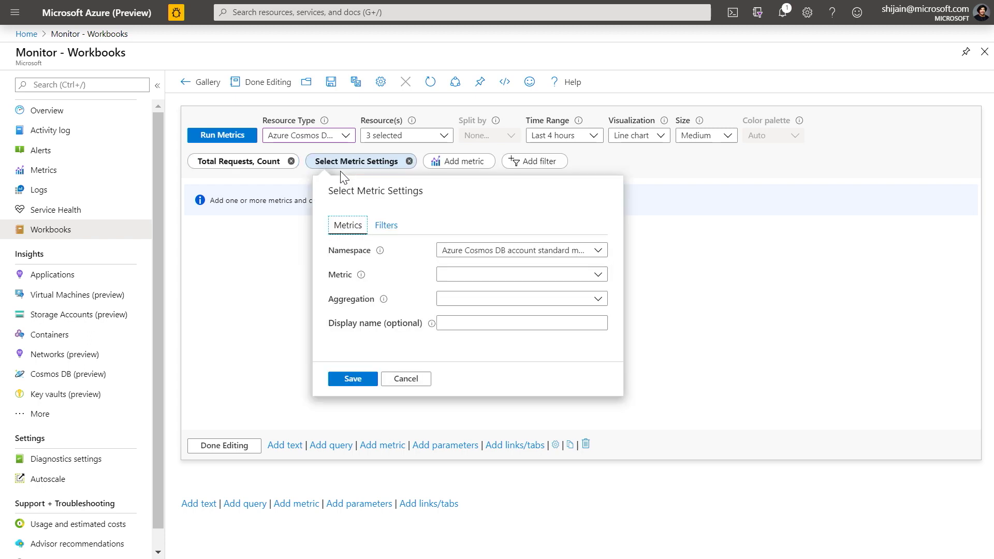
click(467, 280)
text(Data)
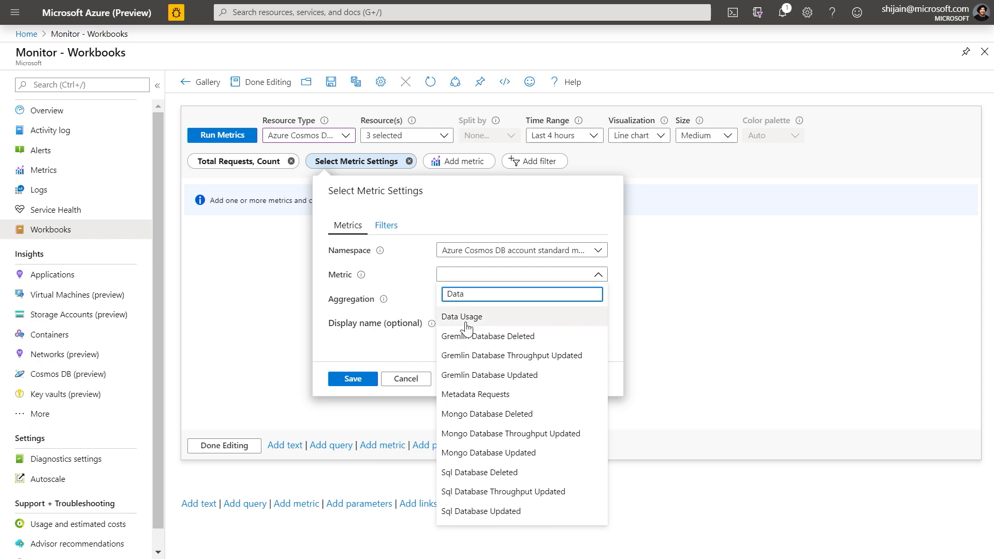
click(466, 316)
click(347, 381)
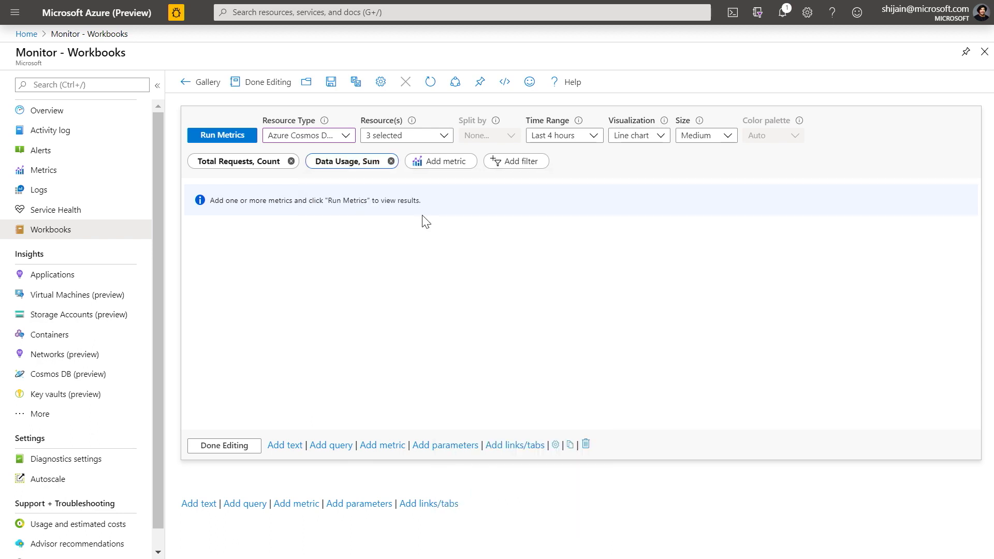
click(647, 137)
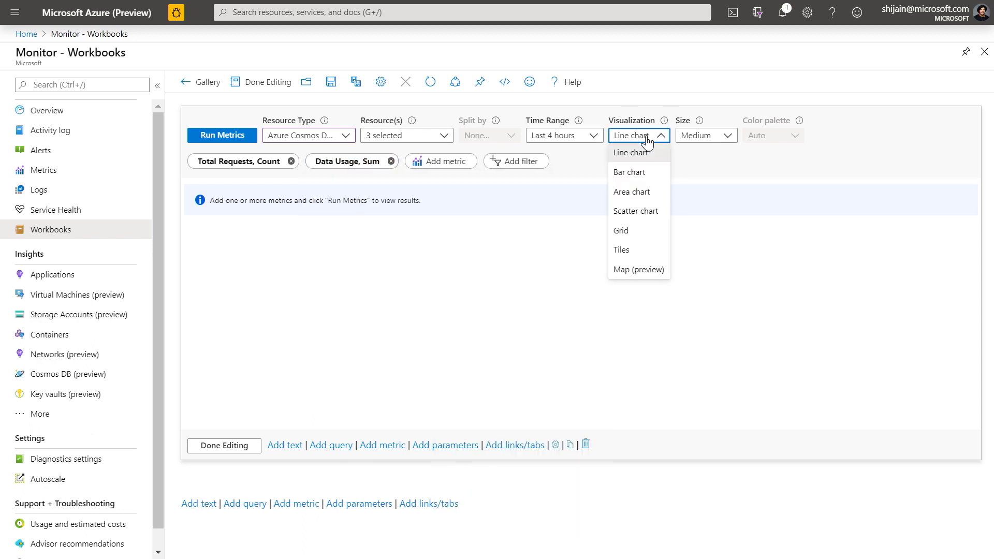
Step: Render the Cosmos DB metrics as a Grid and open its Column Settings
click(629, 235)
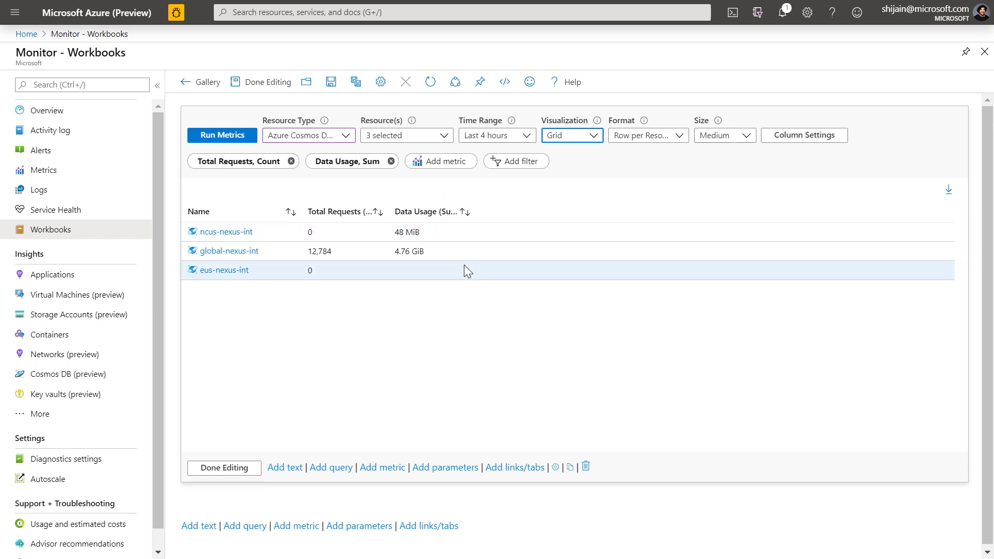
click(826, 137)
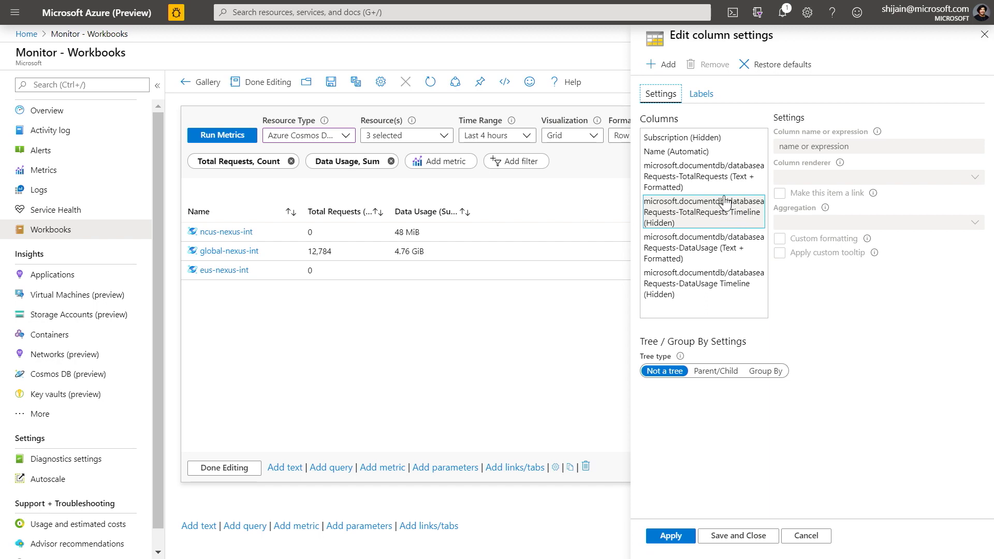
Step: Render the TotalRequests Timeline column as a sparkline, then select the TotalRequests column
click(710, 217)
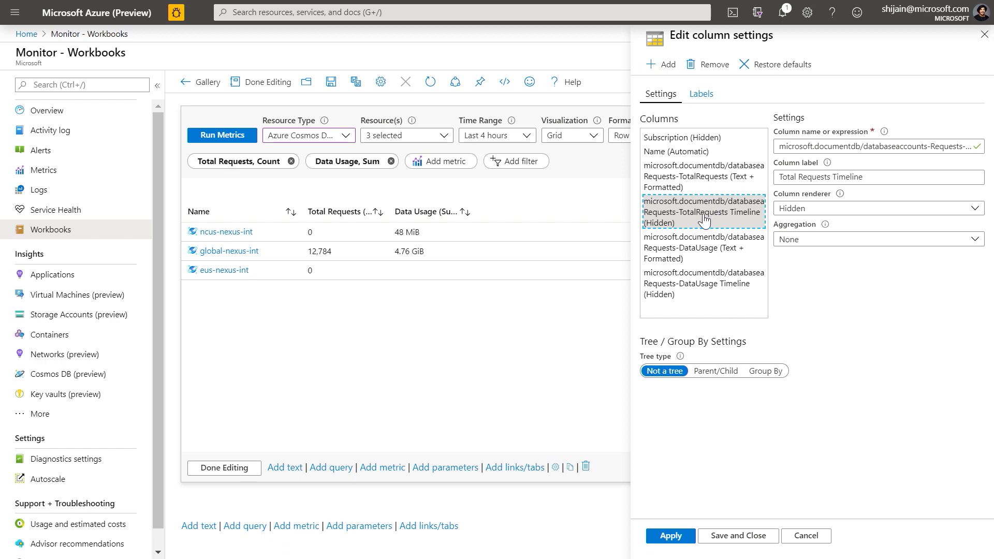
click(814, 206)
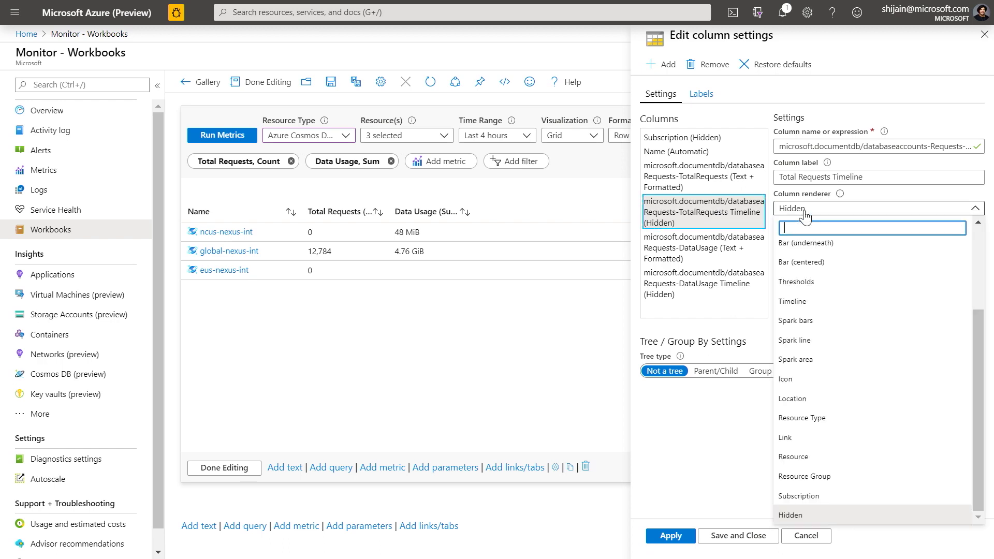
click(816, 340)
click(670, 536)
mouse_move(454, 277)
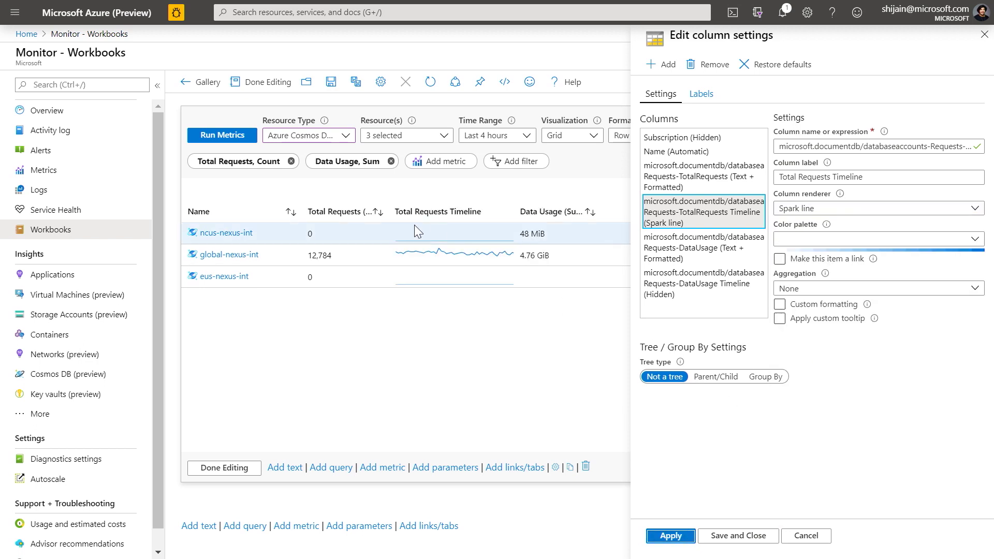
click(688, 186)
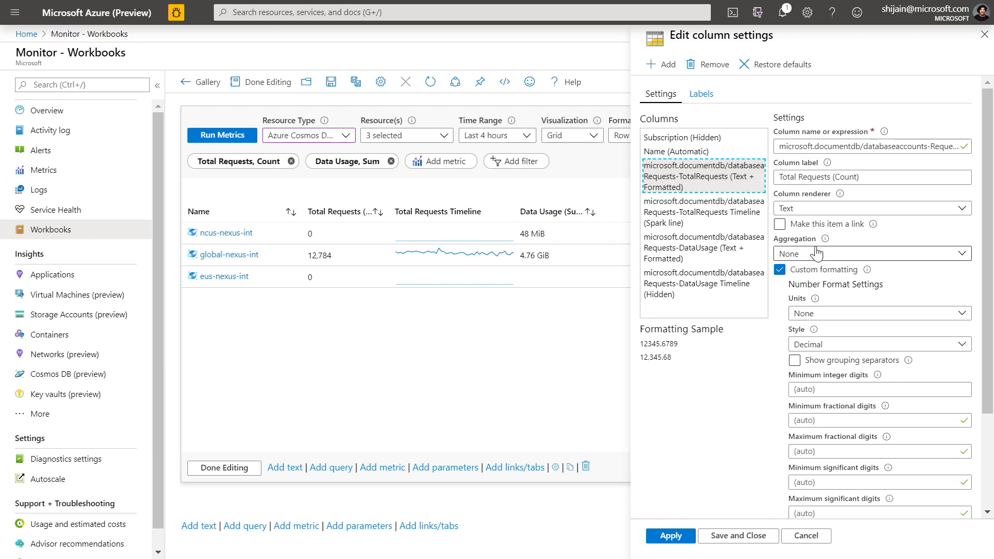
click(805, 209)
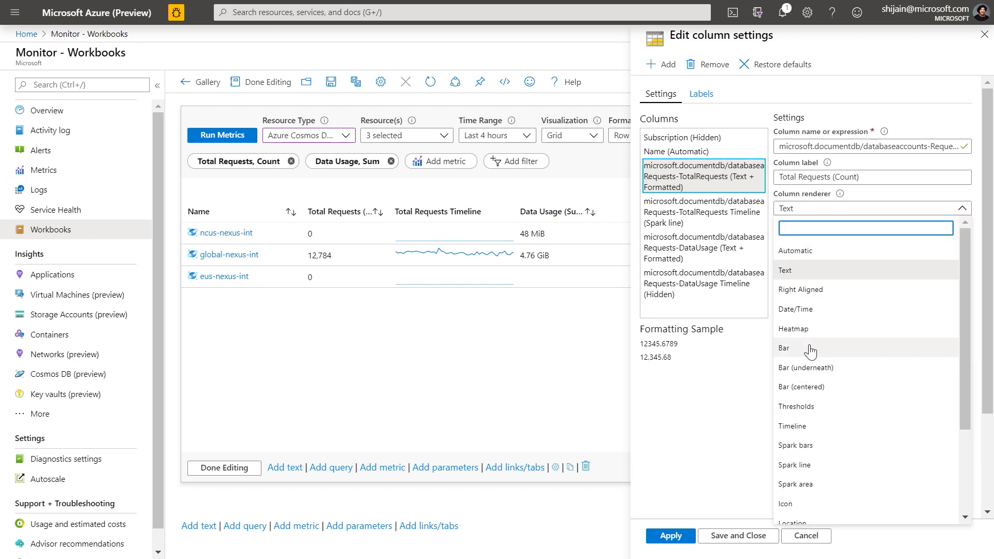
Step: Render Total Requests as a heatmap with the Gray color palette
click(805, 329)
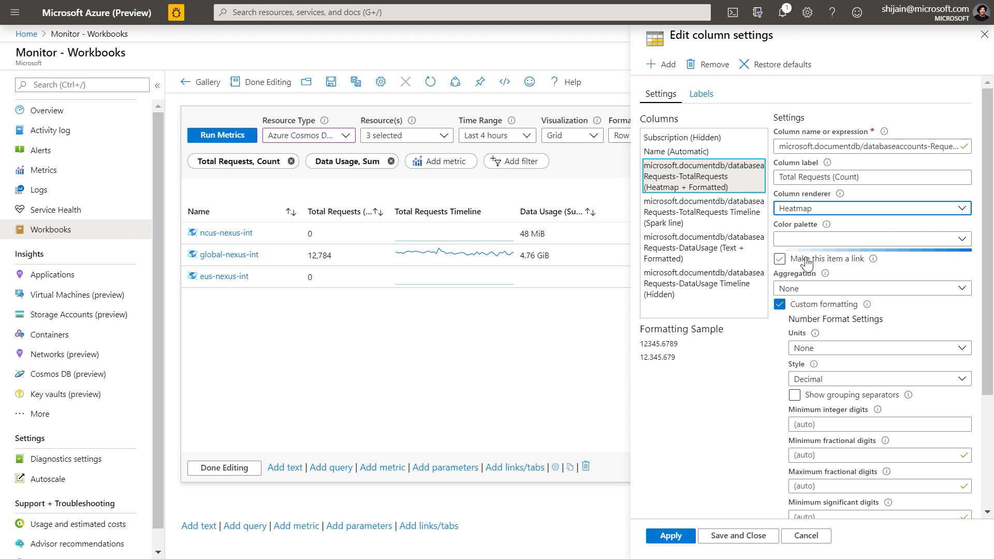
click(803, 239)
click(812, 356)
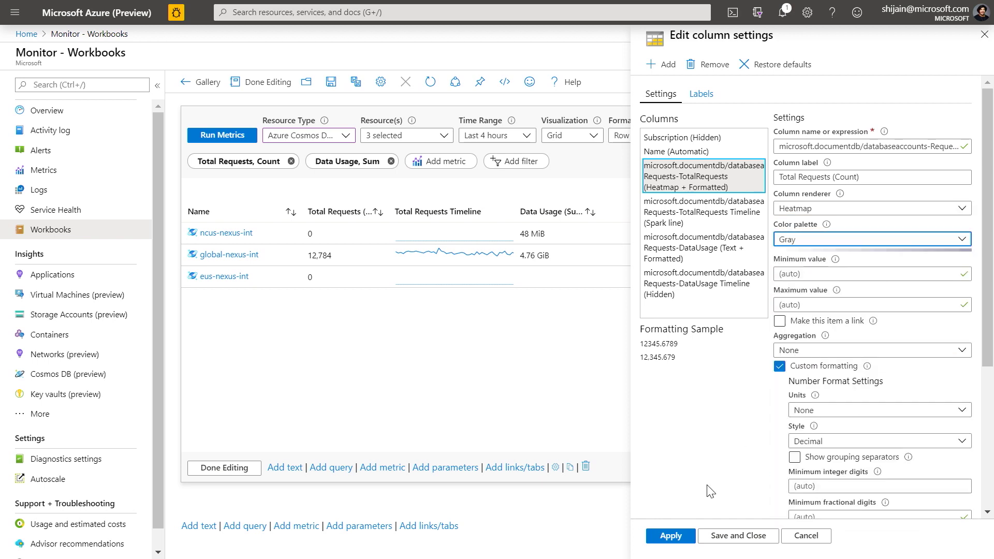
click(673, 544)
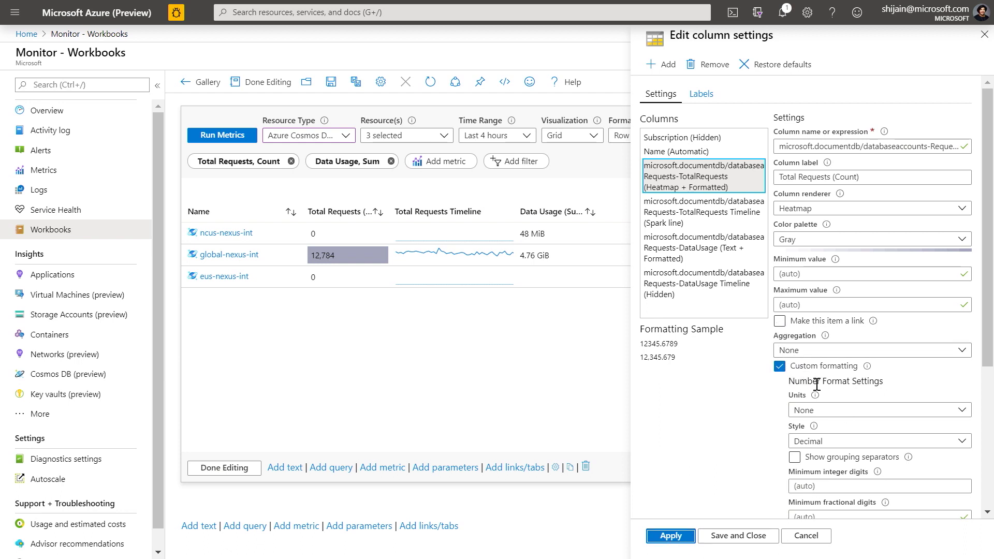
scroll(816, 383, down, 2)
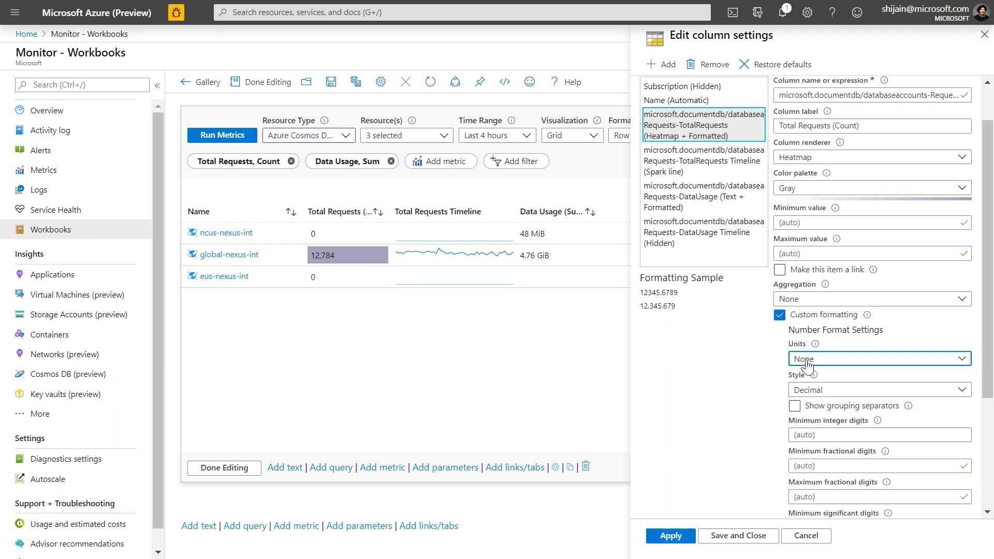
Step: Format Total Requests with Count units in thousands and 0 maximum fractional digits
click(808, 362)
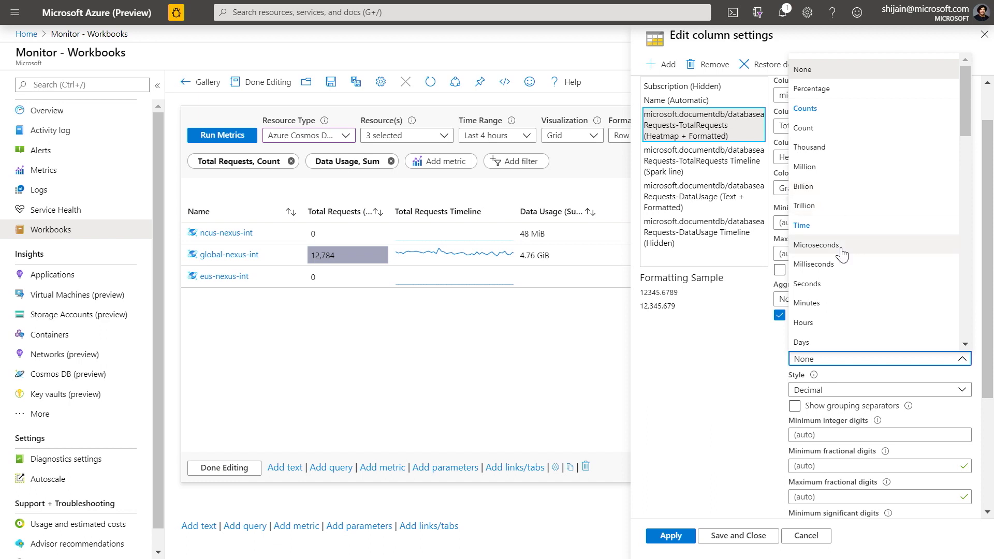
click(812, 129)
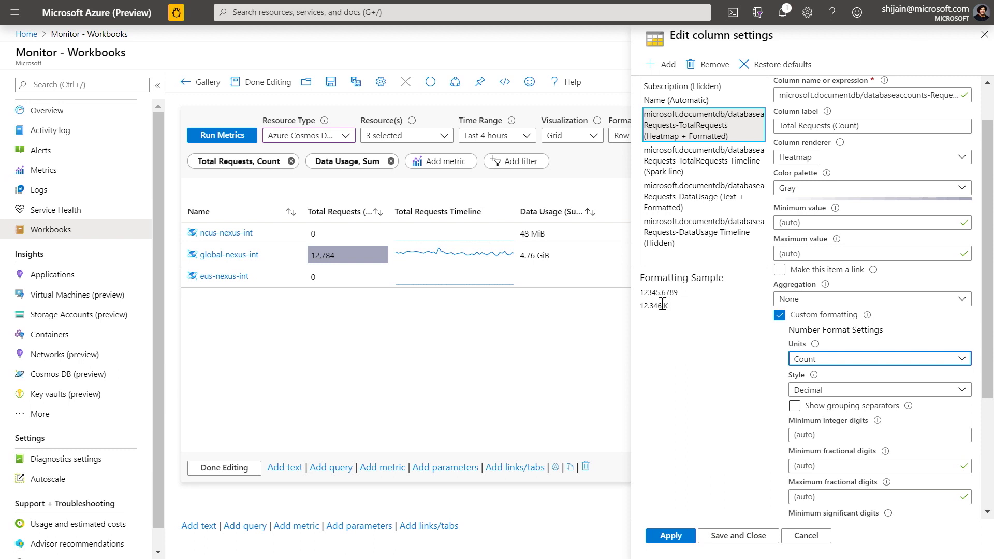
scroll(807, 423, down, 1)
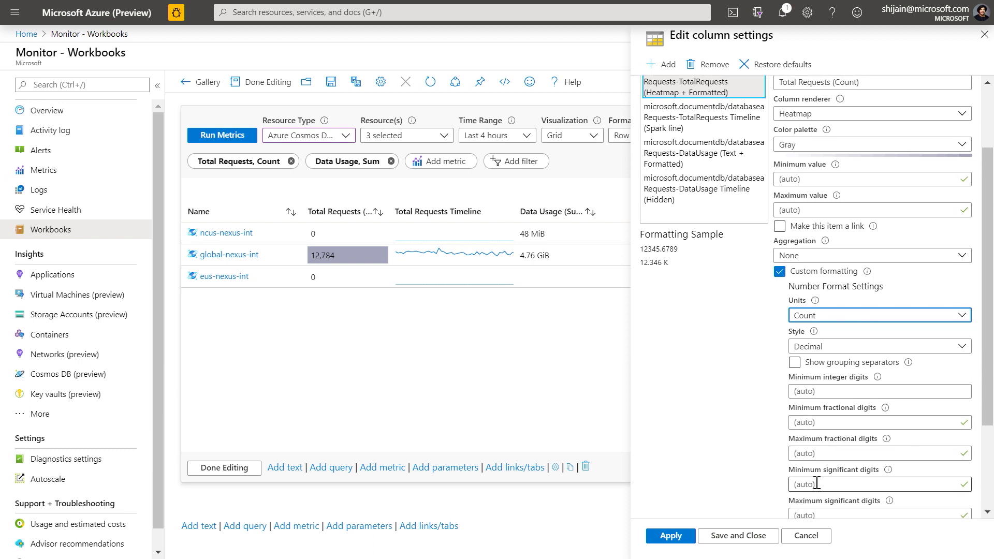
click(806, 455)
text(0)
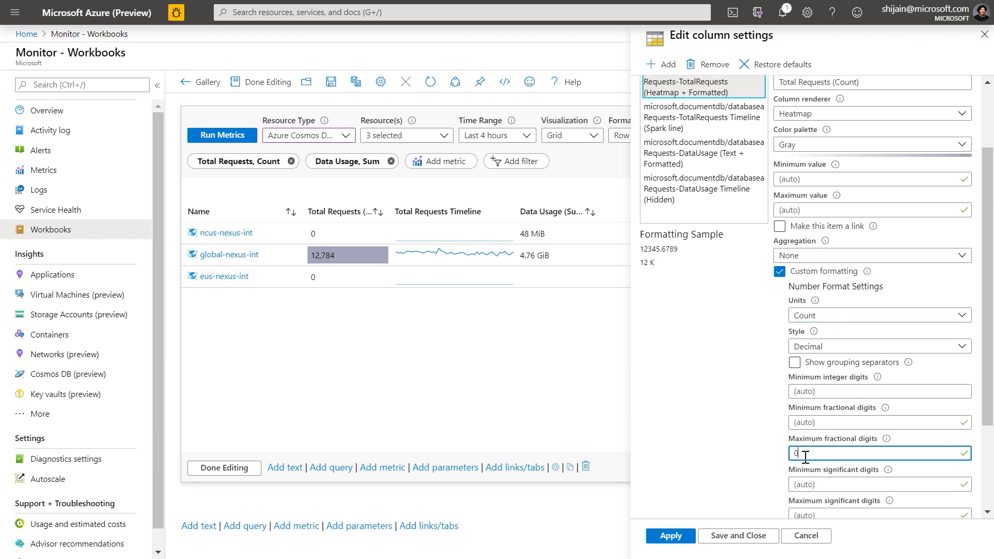
click(681, 538)
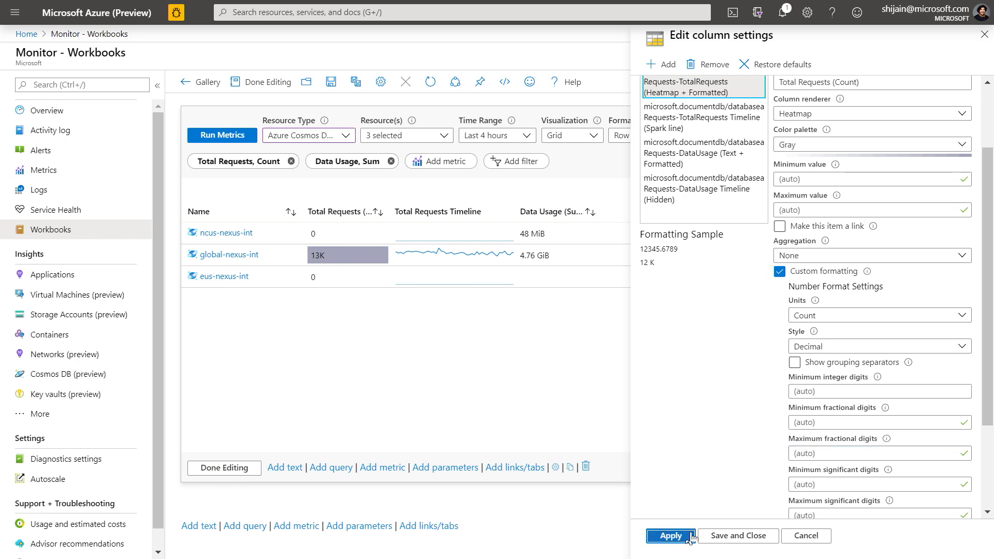
scroll(731, 280, up, 2)
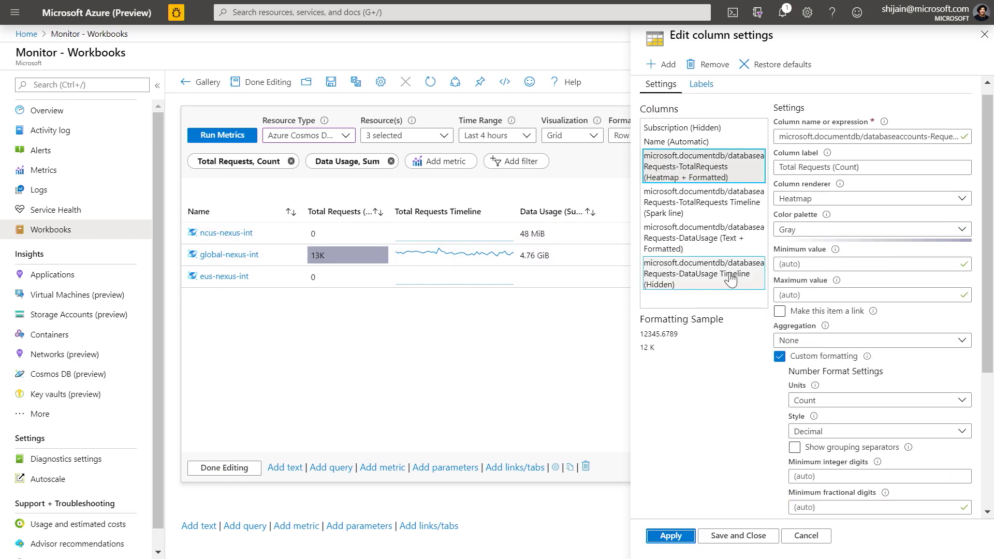
Step: Give the DataUsage column Text rendering with Bytes (SI) units, then save and close column settings
click(716, 271)
click(707, 247)
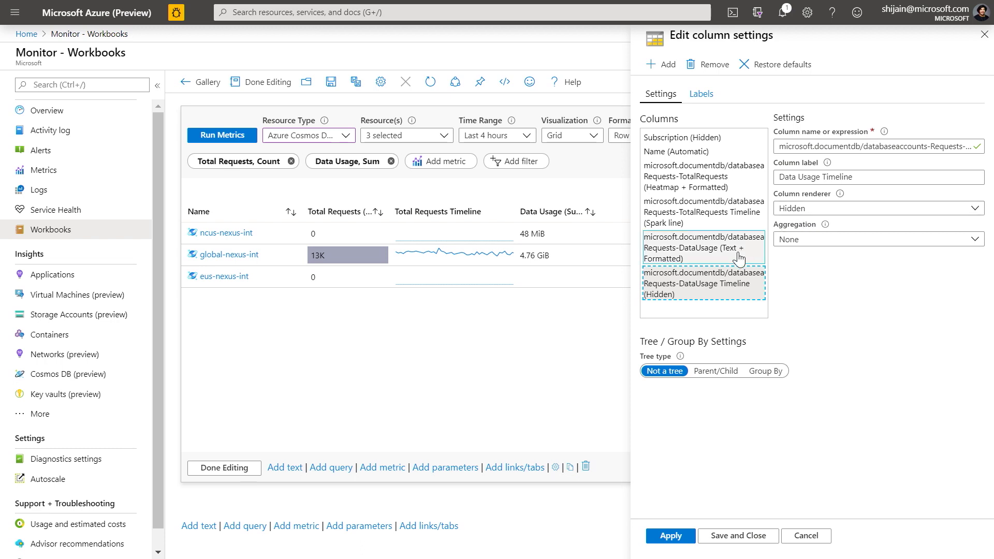
click(808, 209)
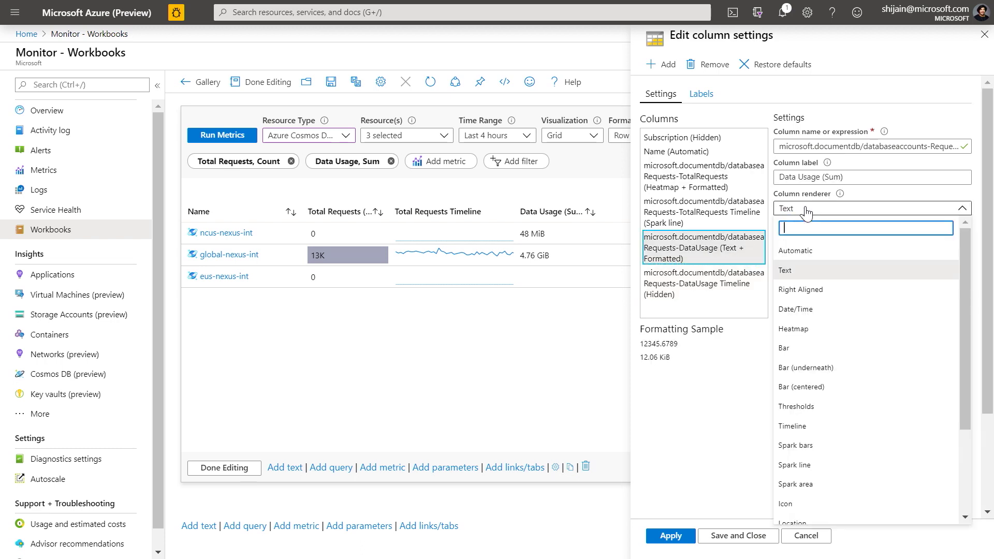
click(808, 210)
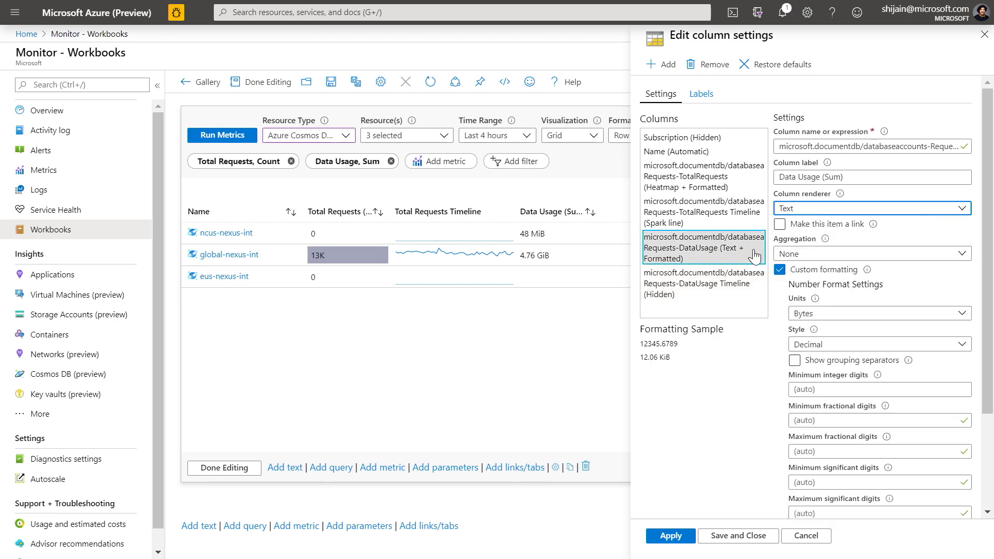
click(829, 314)
scroll(828, 240, down, 5)
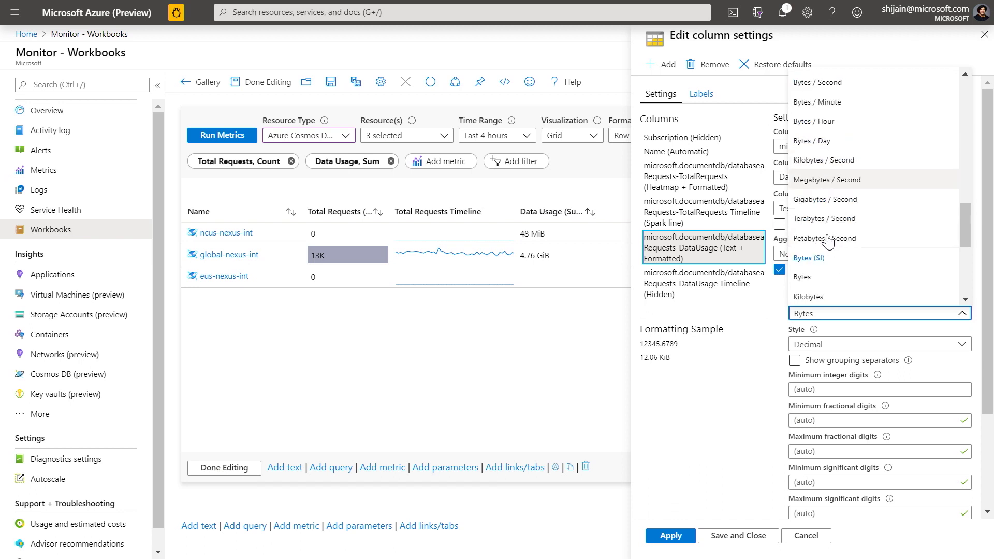
scroll(830, 202, down, 3)
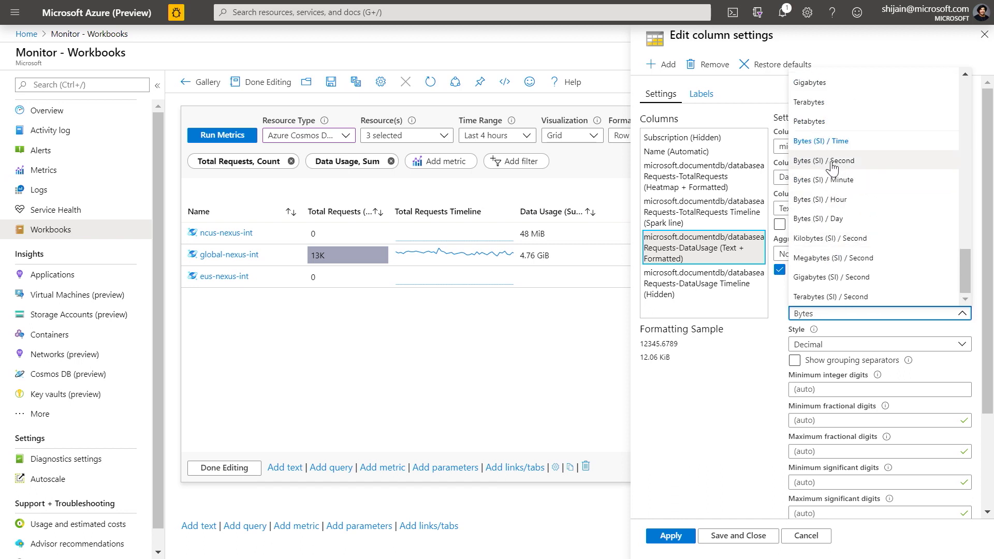
scroll(833, 167, up, 5)
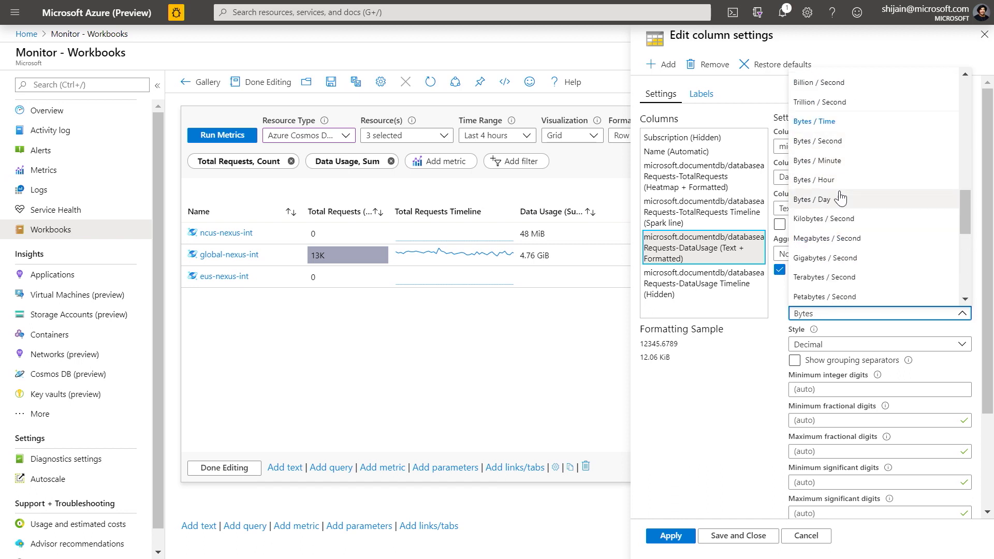
scroll(846, 203, up, 3)
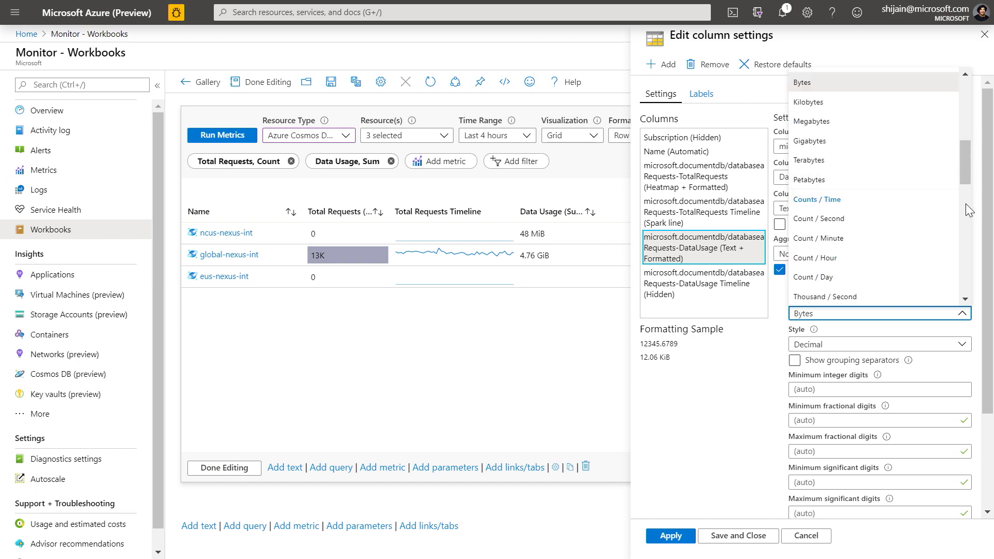
scroll(966, 204, down, 3)
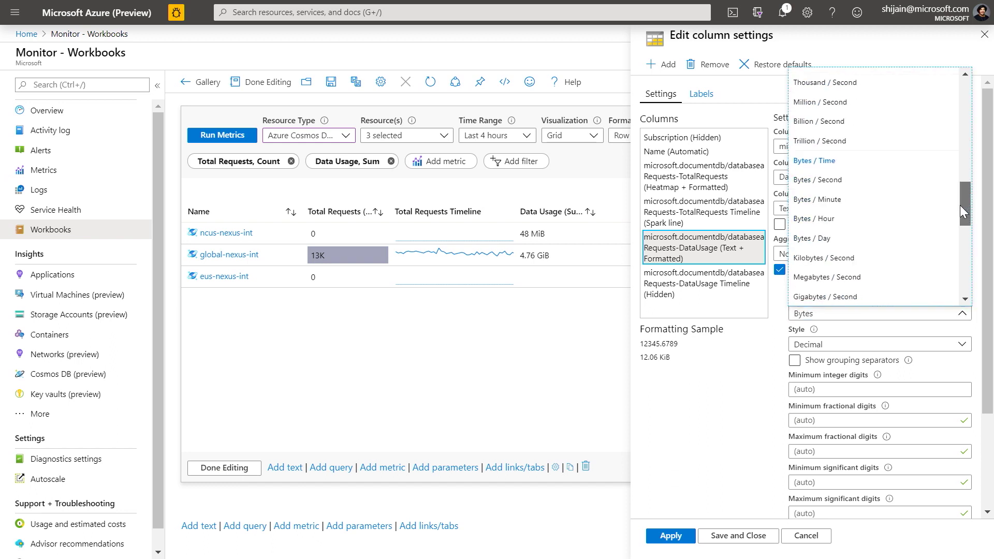
drag(964, 206, 960, 236)
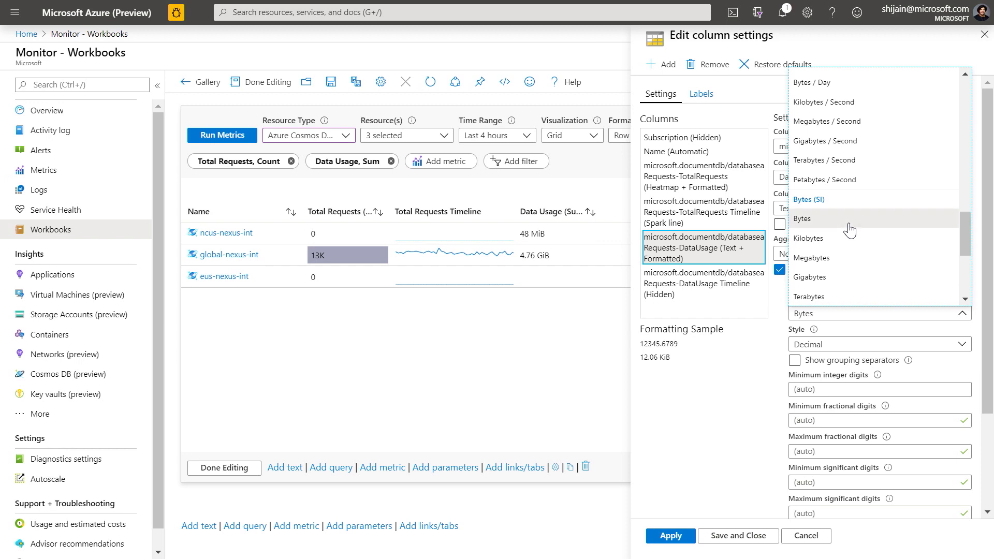
click(850, 220)
click(679, 537)
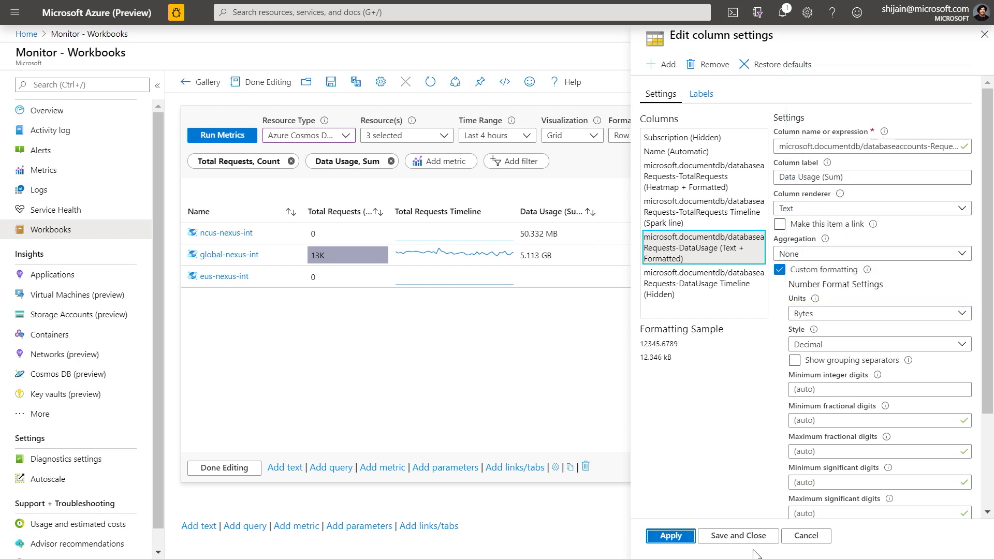
click(738, 538)
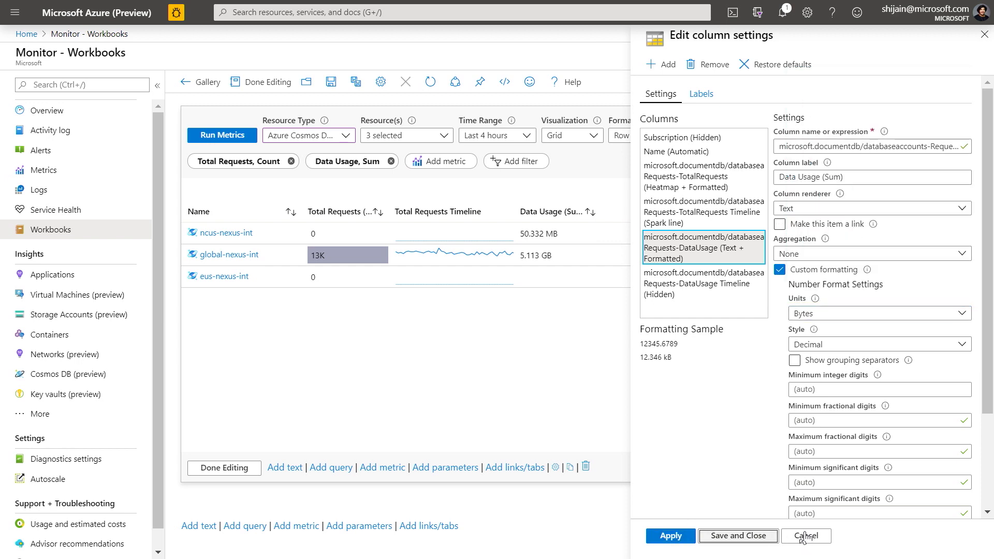
Step: Add a query step below the grid counting AzureActivity events by Level over 7 days
click(332, 468)
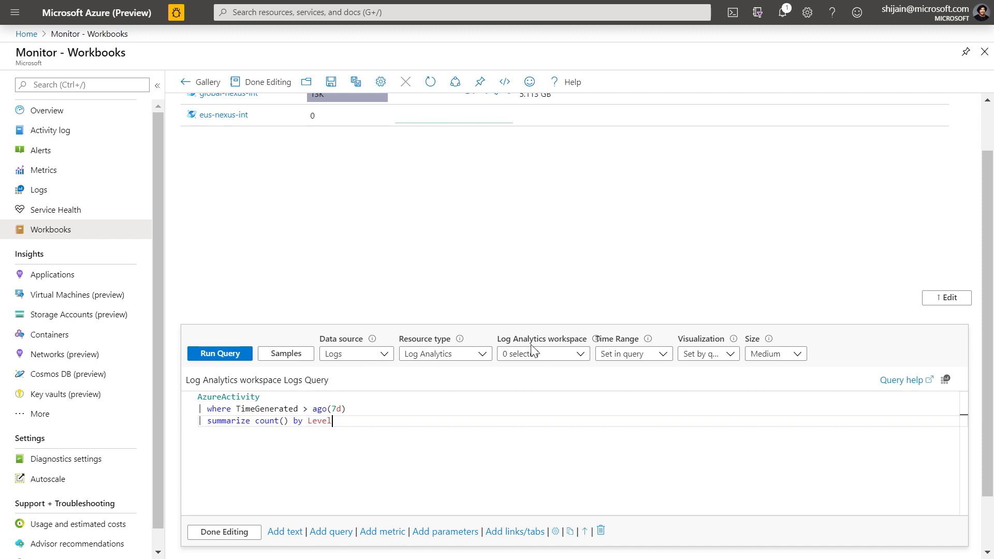
Step: Point the Logs query at the AdmDemo workspace from all subscriptions and run it
click(381, 356)
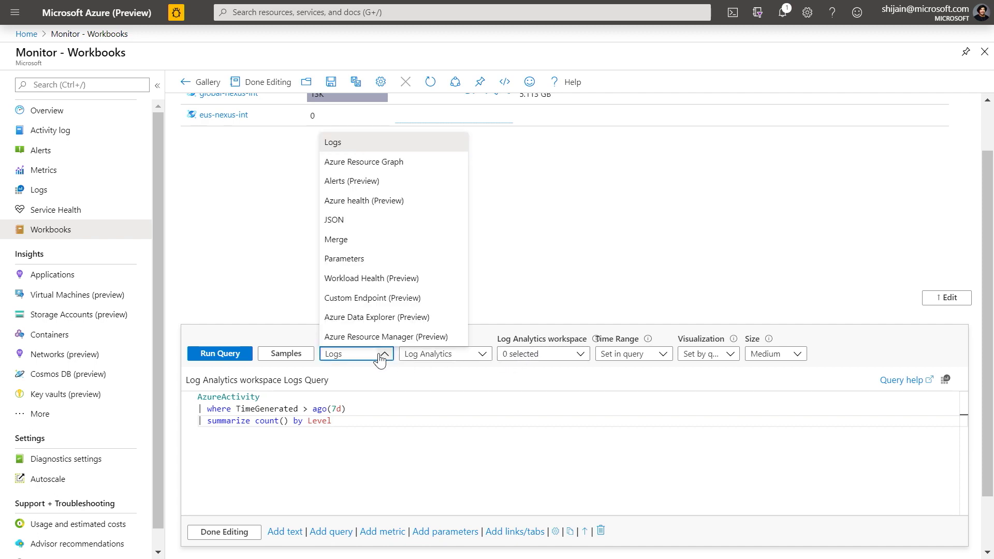
click(517, 355)
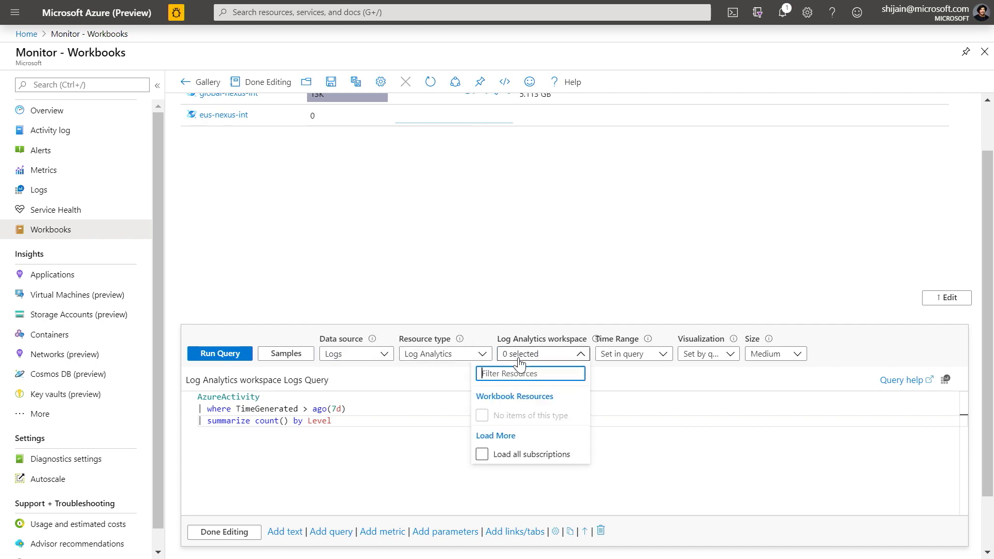
click(482, 456)
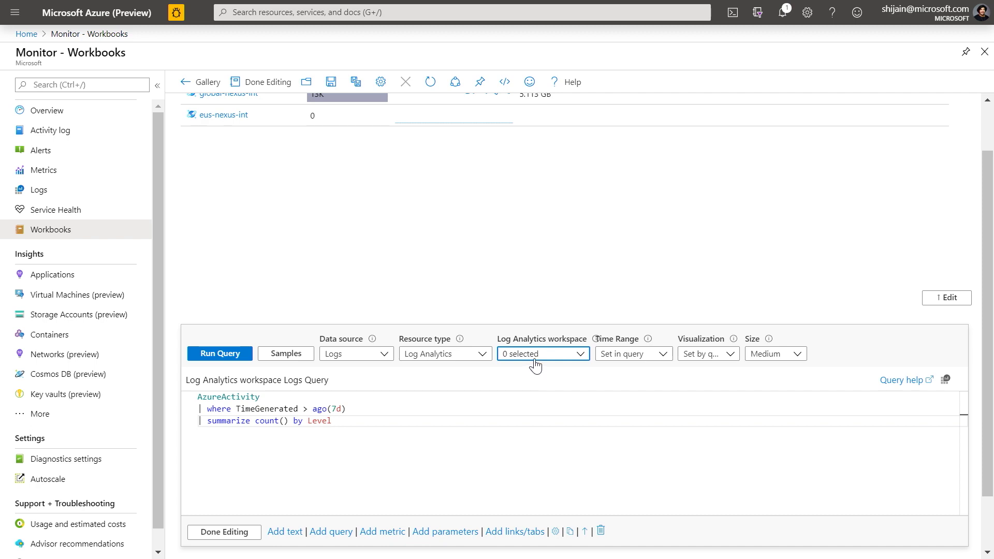
click(535, 358)
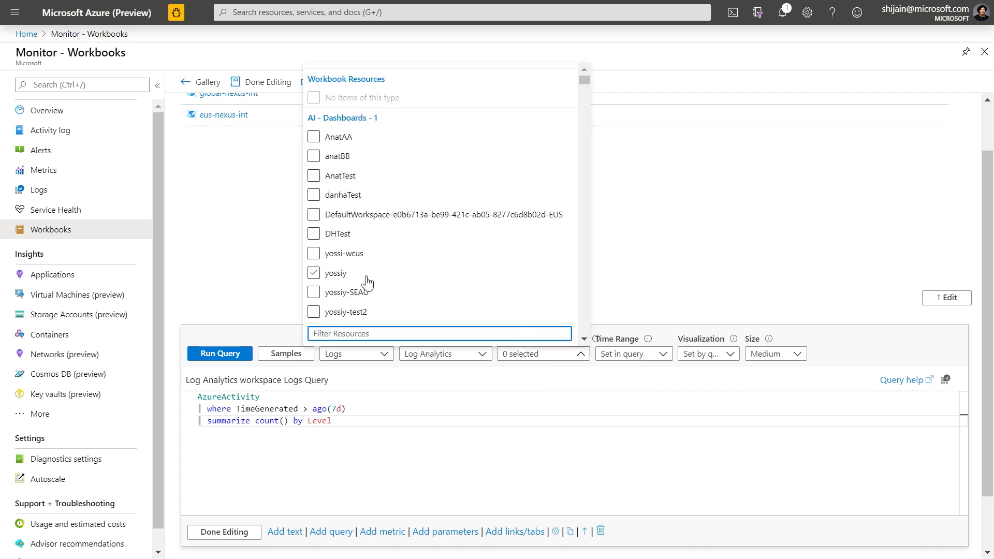
text(ad)
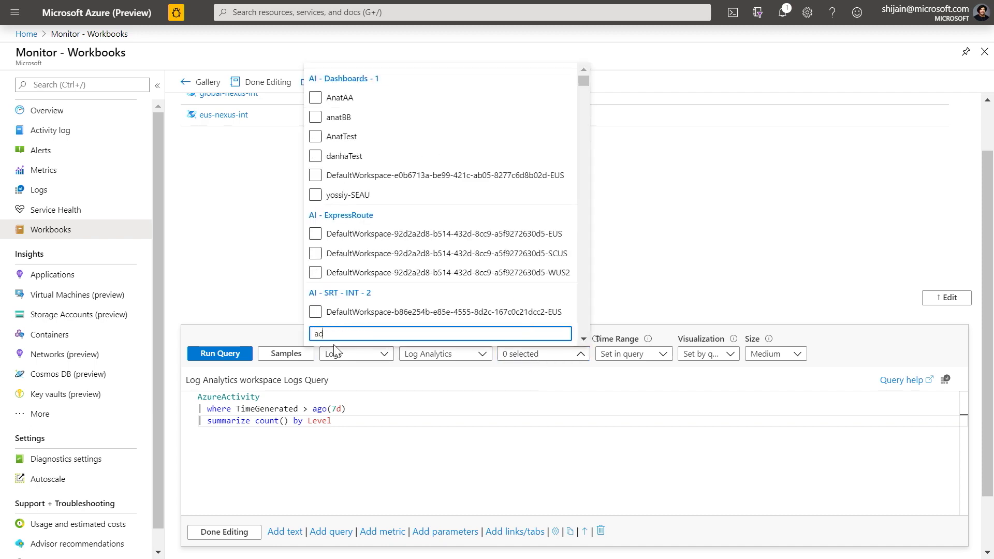
text(m)
click(315, 312)
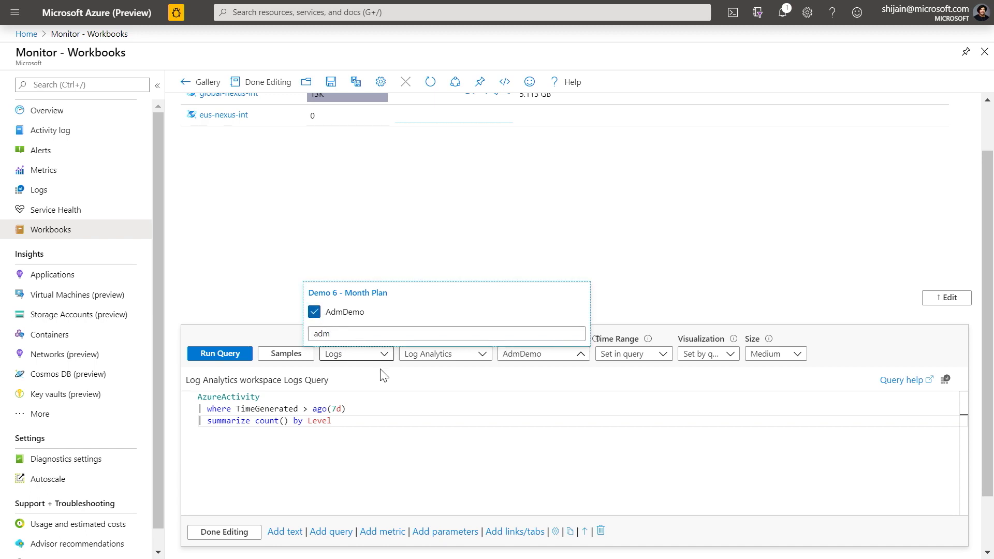
click(440, 436)
scroll(438, 439, down, 1)
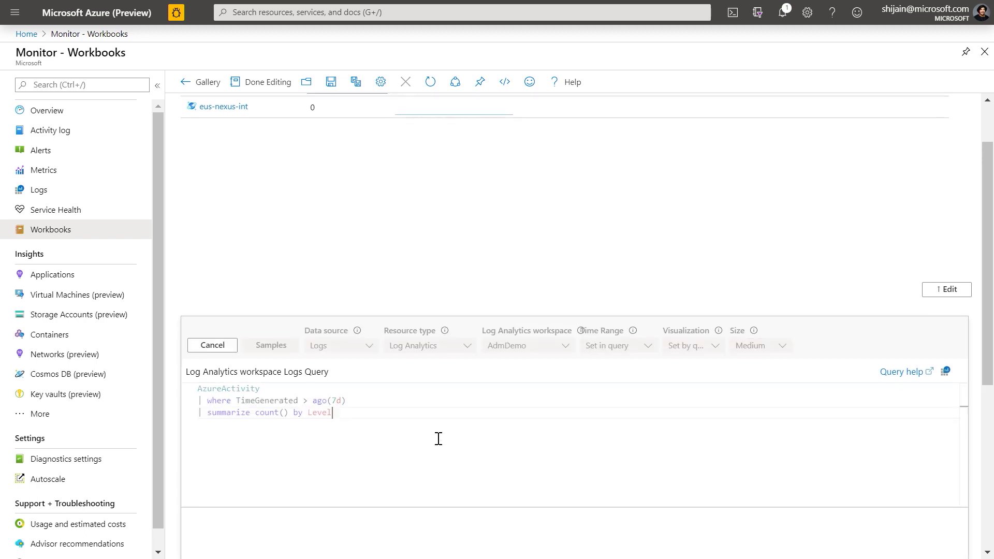
scroll(439, 440, down, 1)
scroll(439, 440, down, 1)
scroll(459, 420, down, 1)
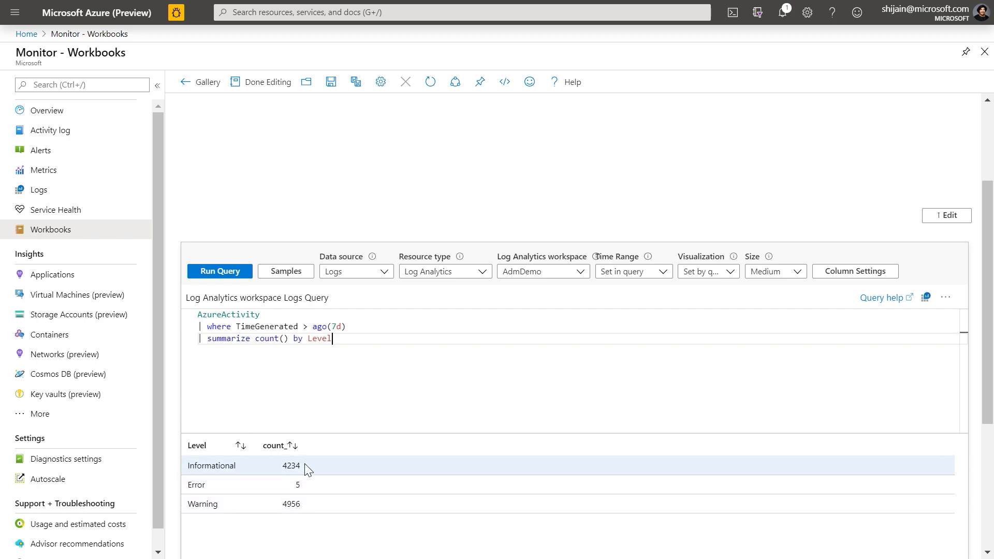
scroll(308, 472, down, 1)
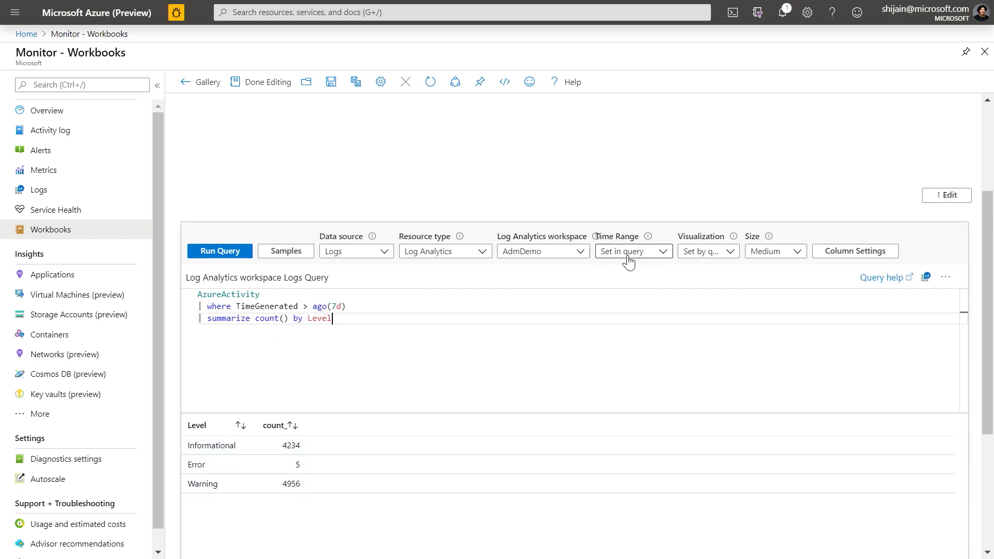
Step: Switch the query visualization to Tiles and open the tile settings
click(702, 256)
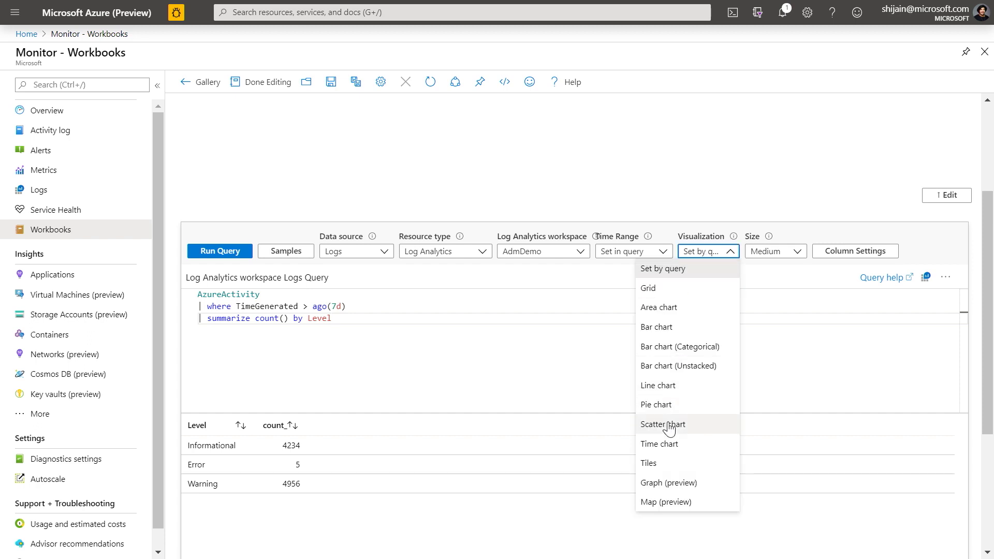
click(658, 466)
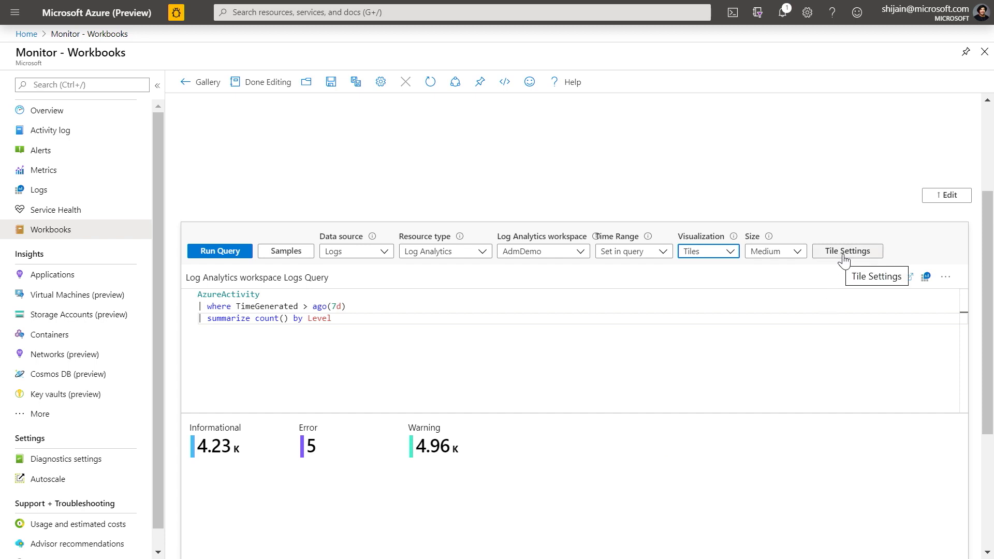
click(845, 259)
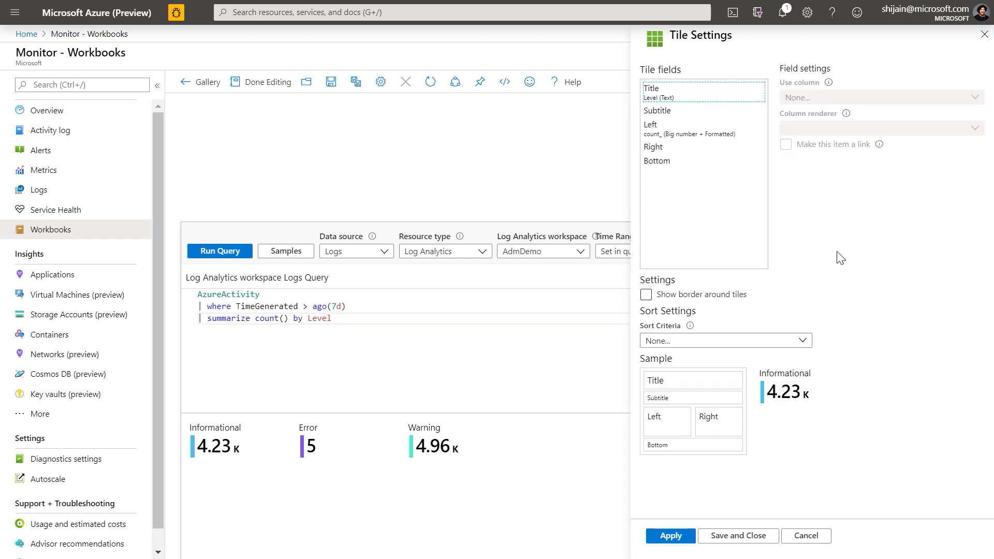
Step: Show Level in the right tile field using Thresholds, with an error icon for == Error
click(689, 147)
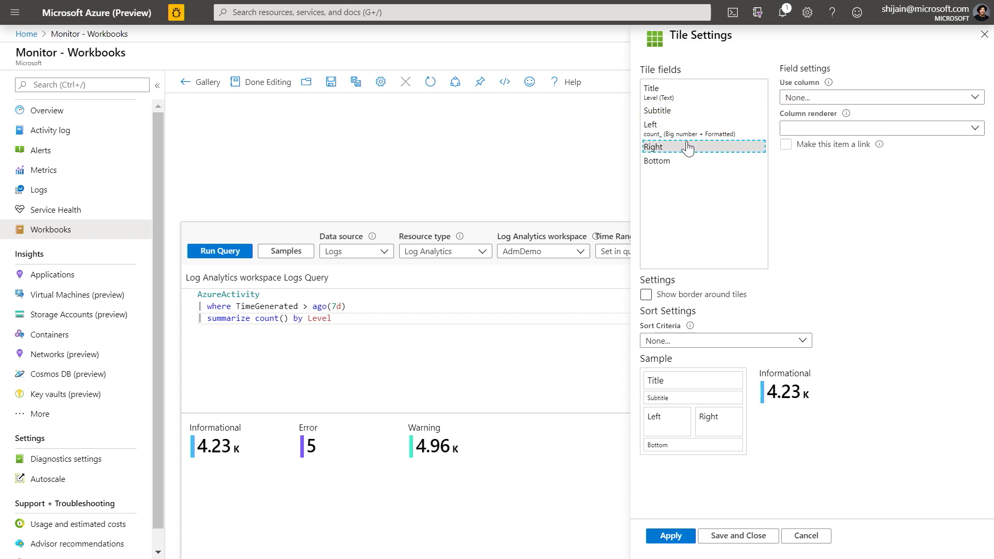
click(802, 102)
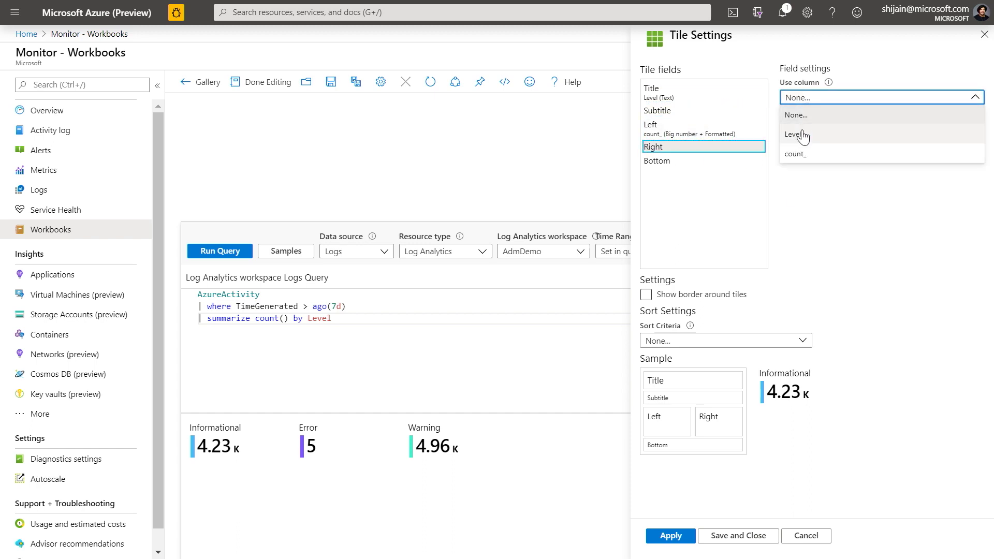
click(803, 136)
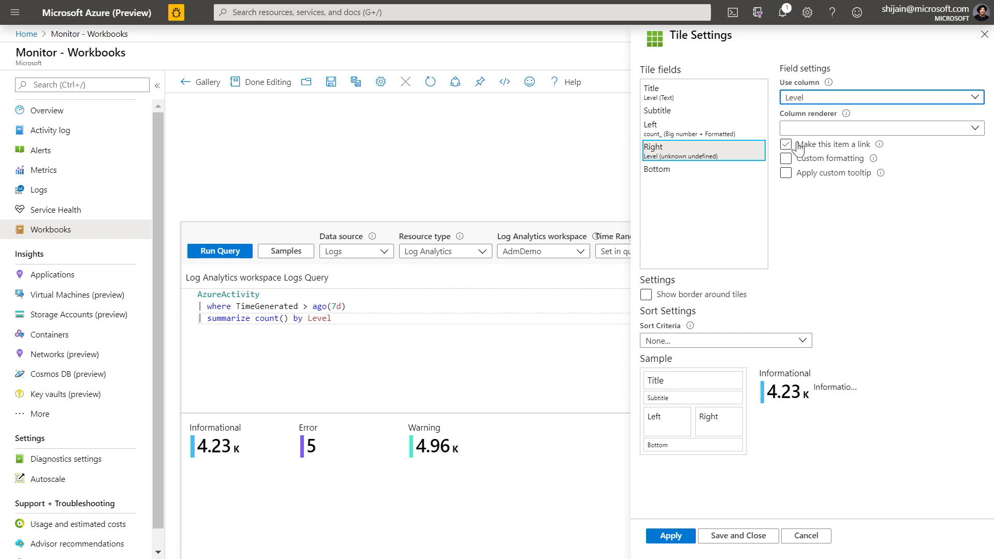
click(801, 129)
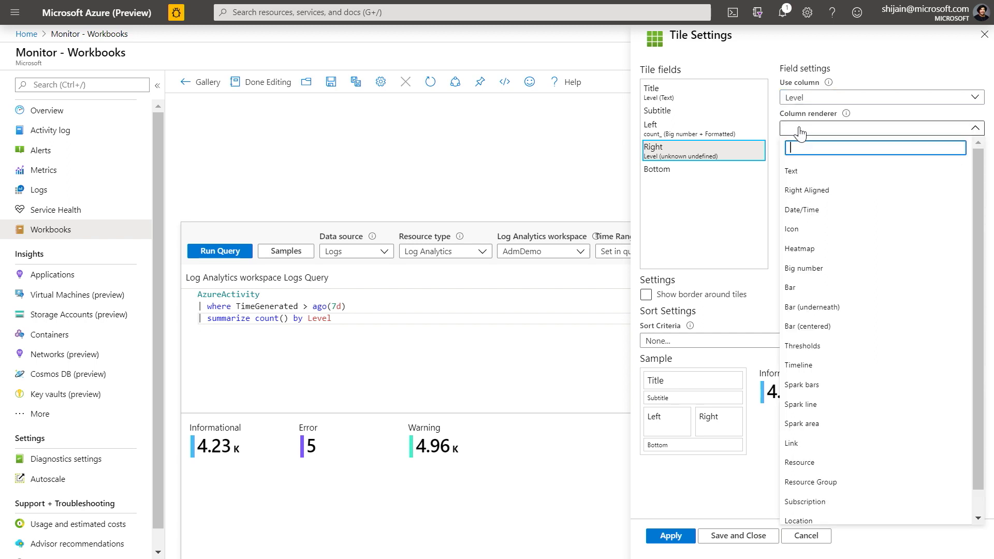
click(832, 348)
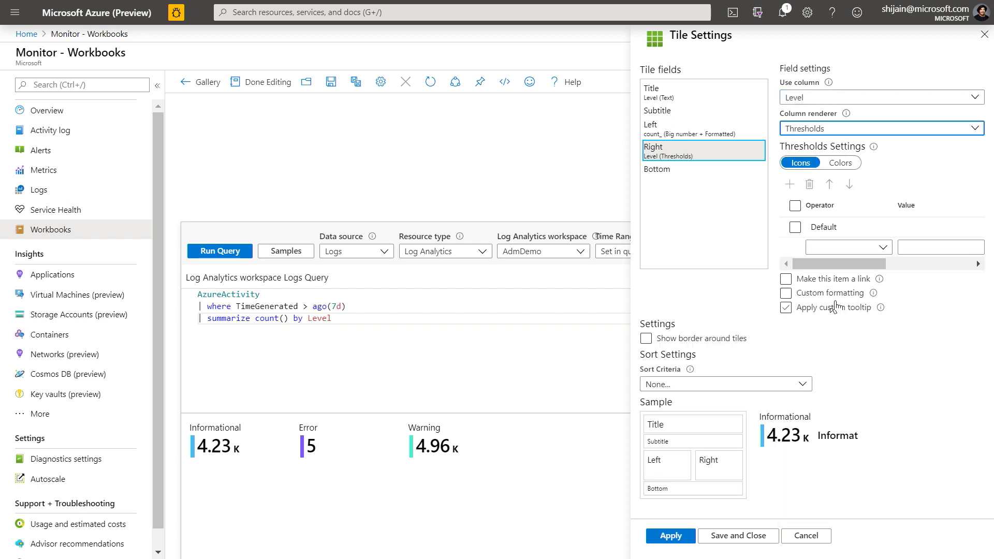
click(828, 250)
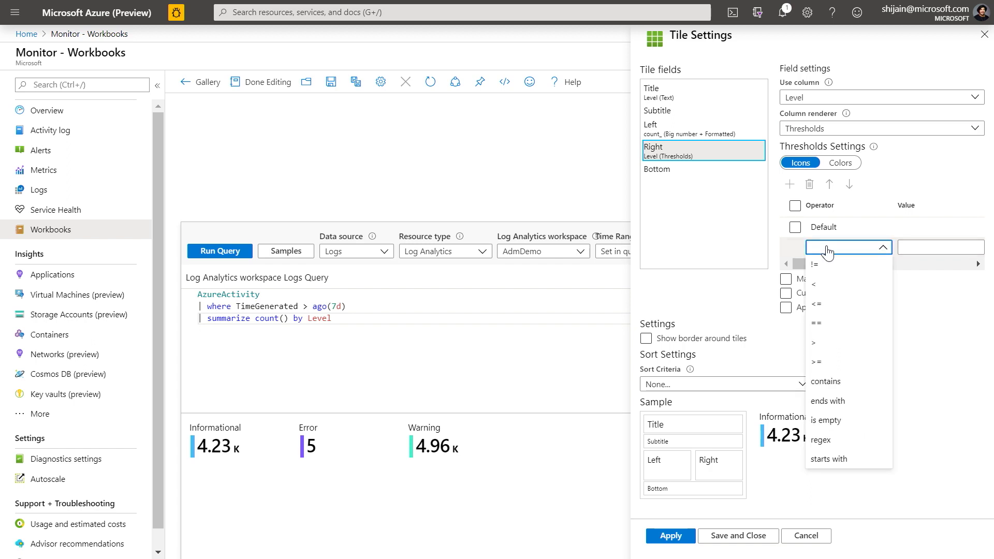
click(823, 326)
click(915, 226)
text(E)
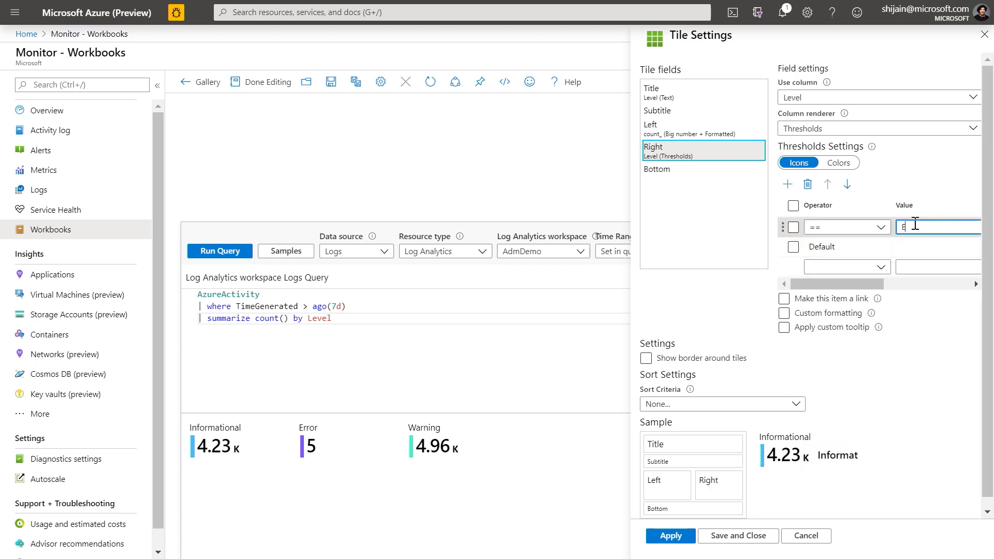
text(rror)
key(Tab)
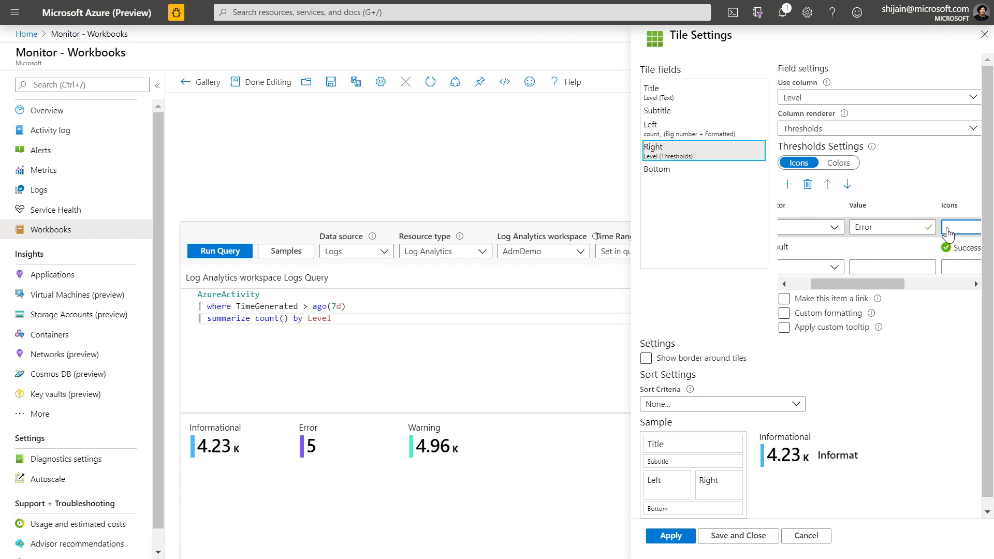
click(953, 228)
click(960, 284)
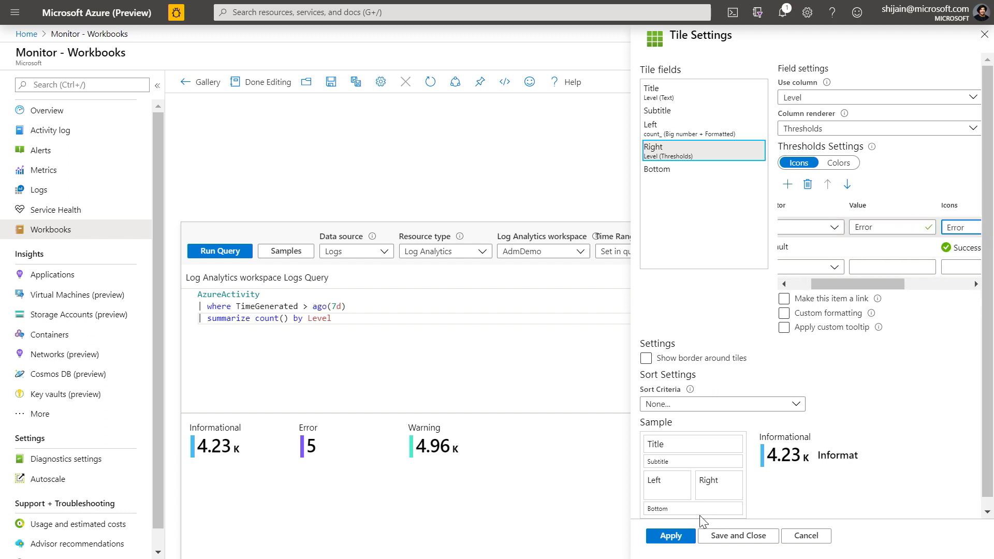
click(671, 536)
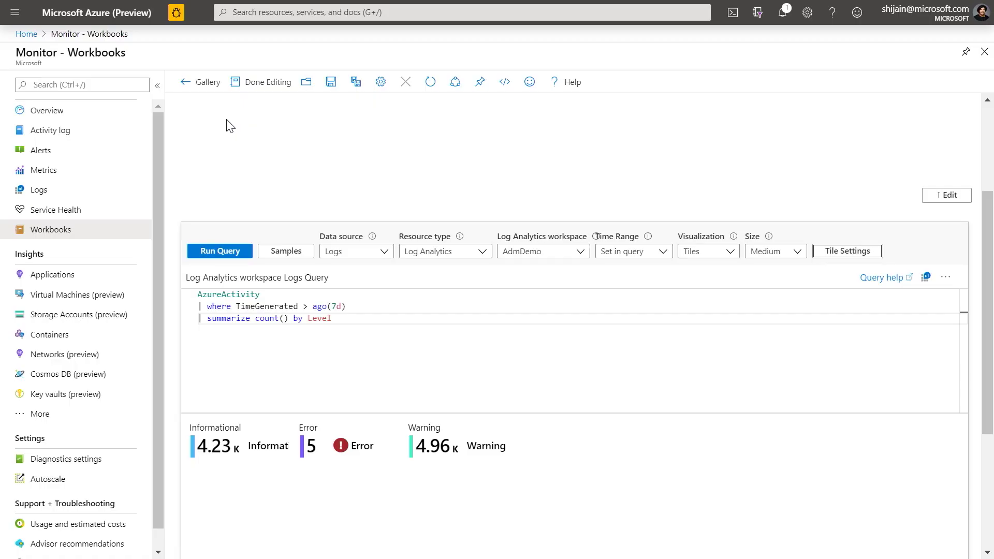
Step: Switch to the CML workbook from the gallery
click(203, 82)
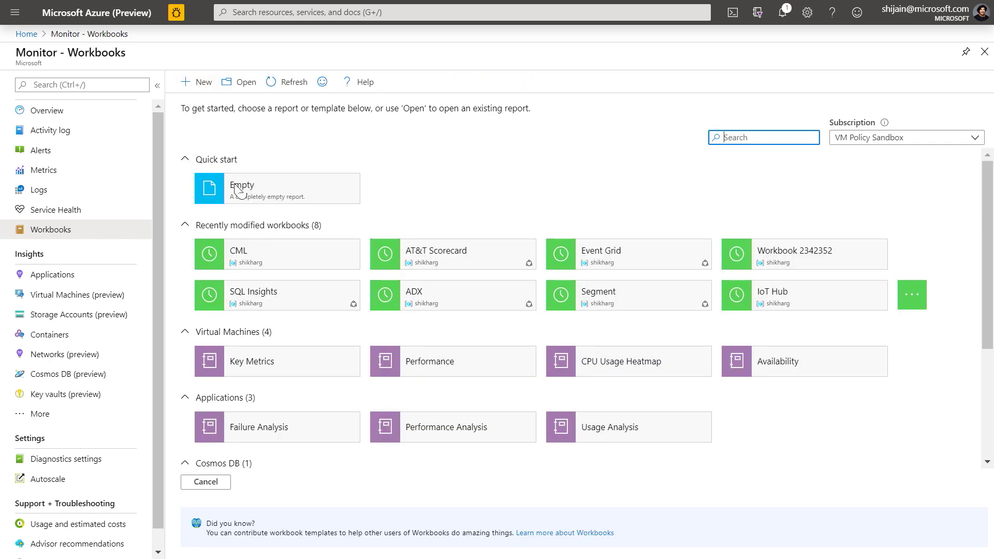
click(237, 254)
click(203, 197)
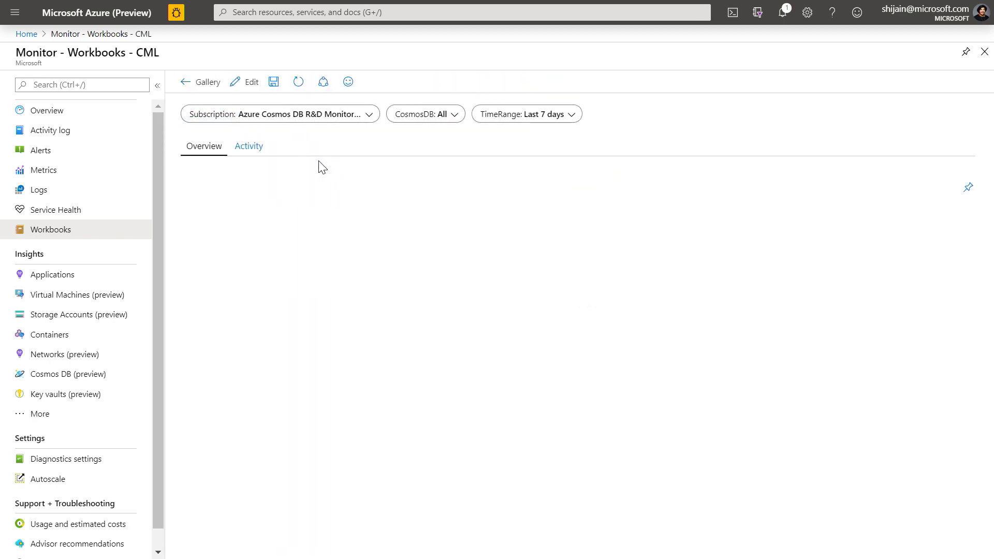
Step: Add the AI - SRT - INT - 2 subscription to the Subscription filter
click(281, 117)
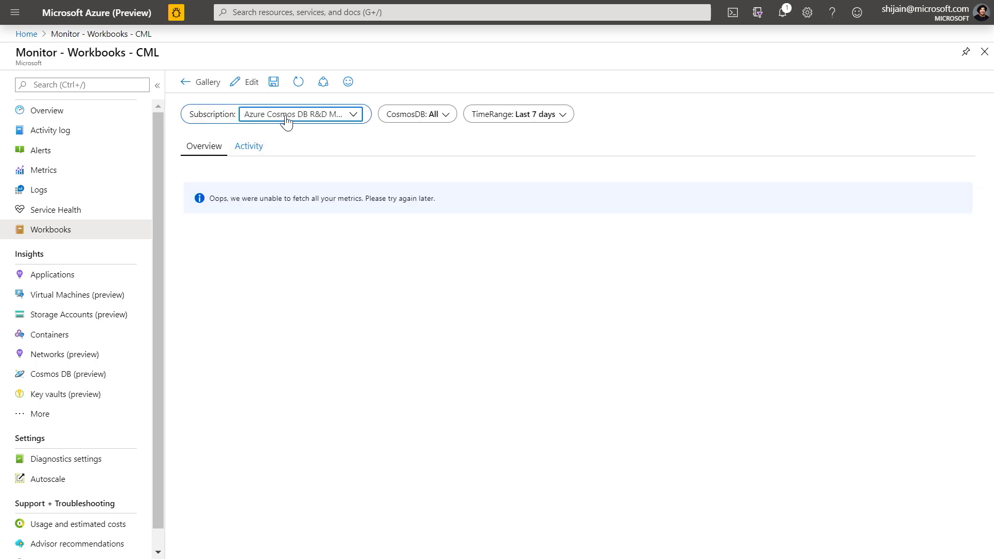
click(286, 121)
click(249, 216)
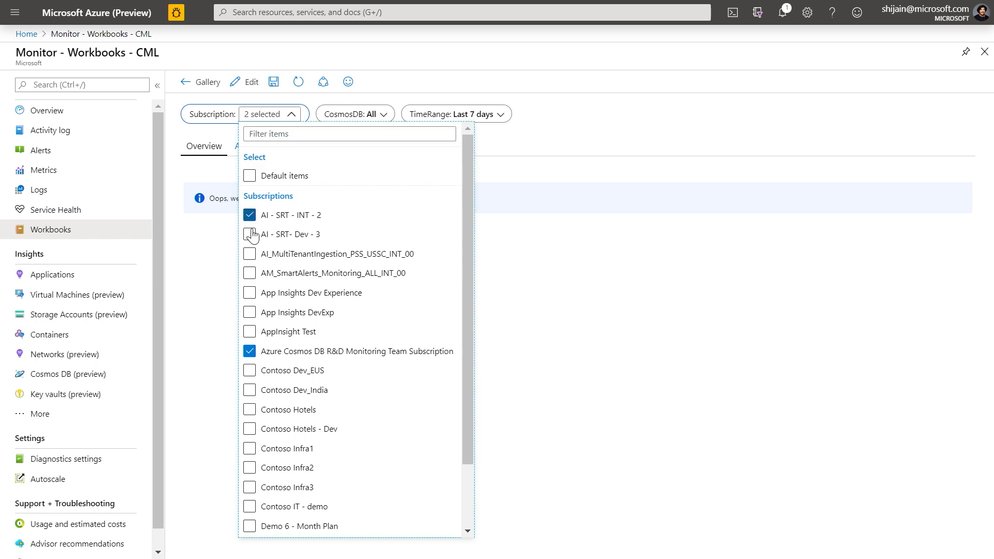
click(535, 167)
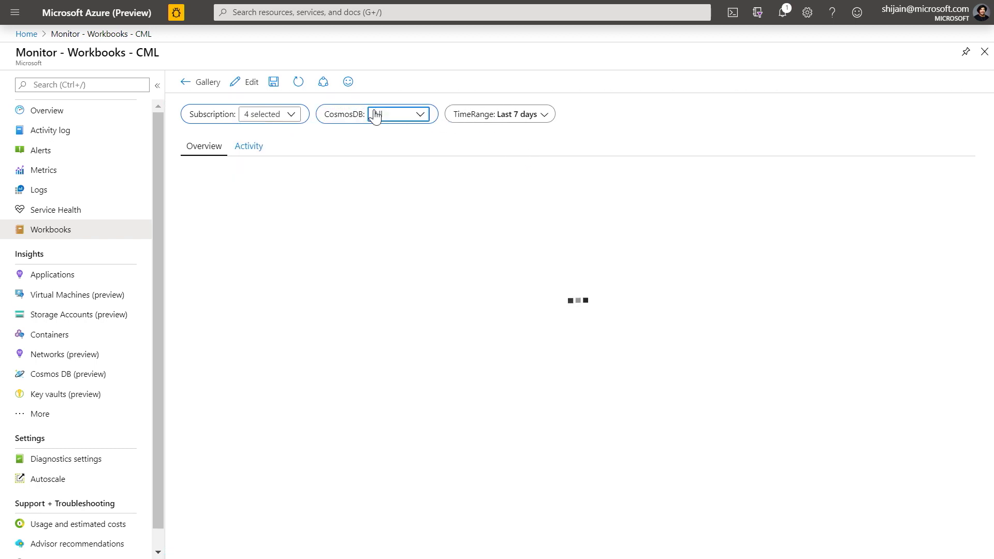
Step: Keep all Cosmos DB accounts, view the Activity tiles, then return to the gallery
click(378, 115)
click(598, 141)
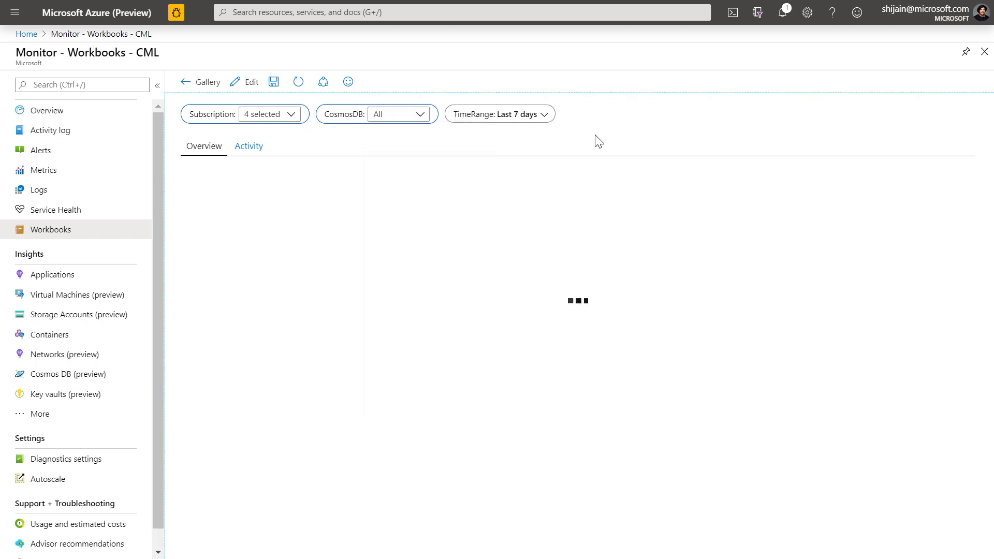
click(247, 152)
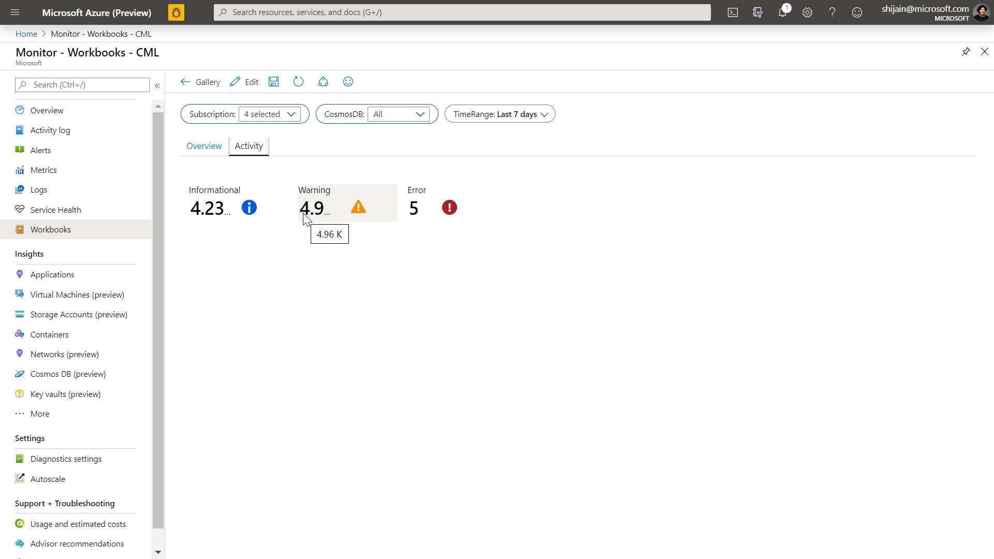
click(206, 82)
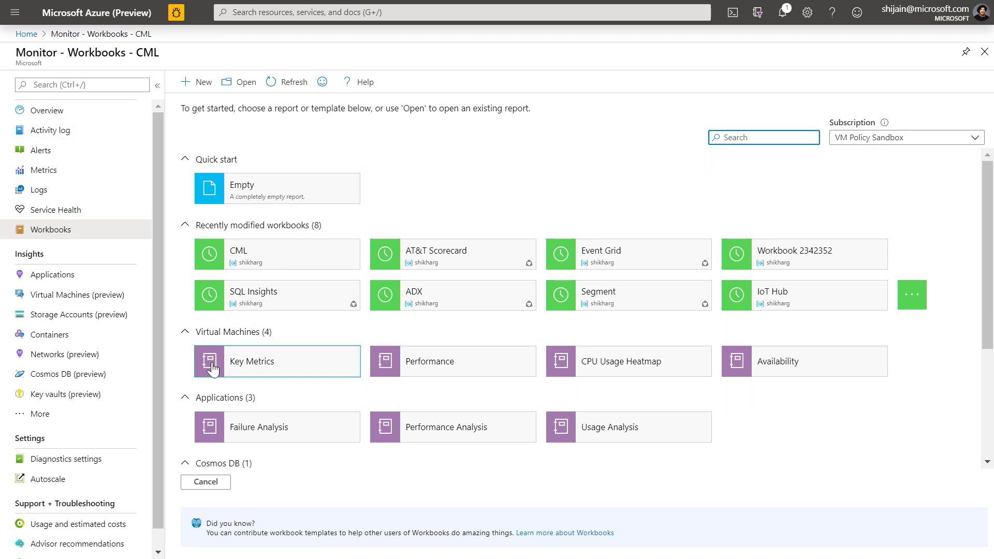
scroll(275, 455, down, 3)
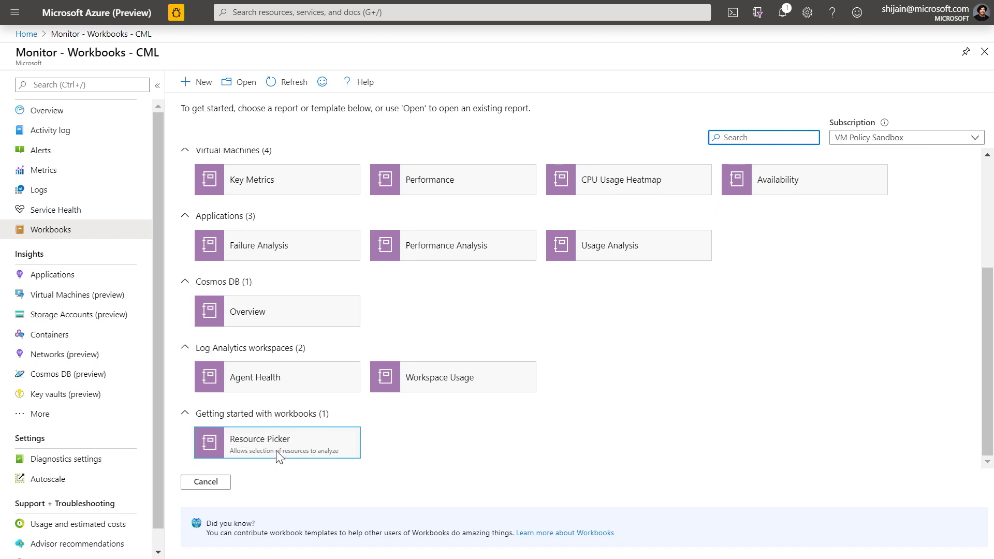
scroll(285, 409, up, 2)
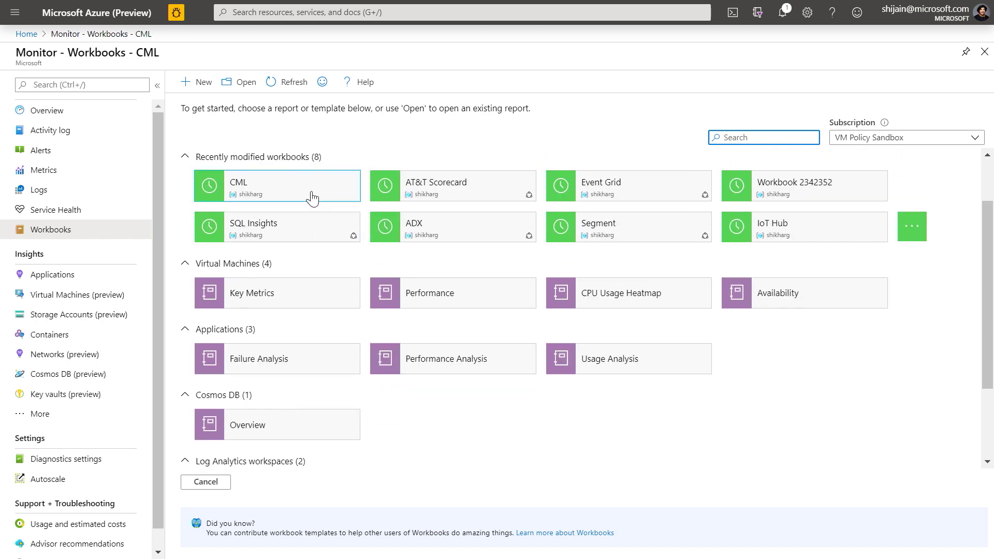